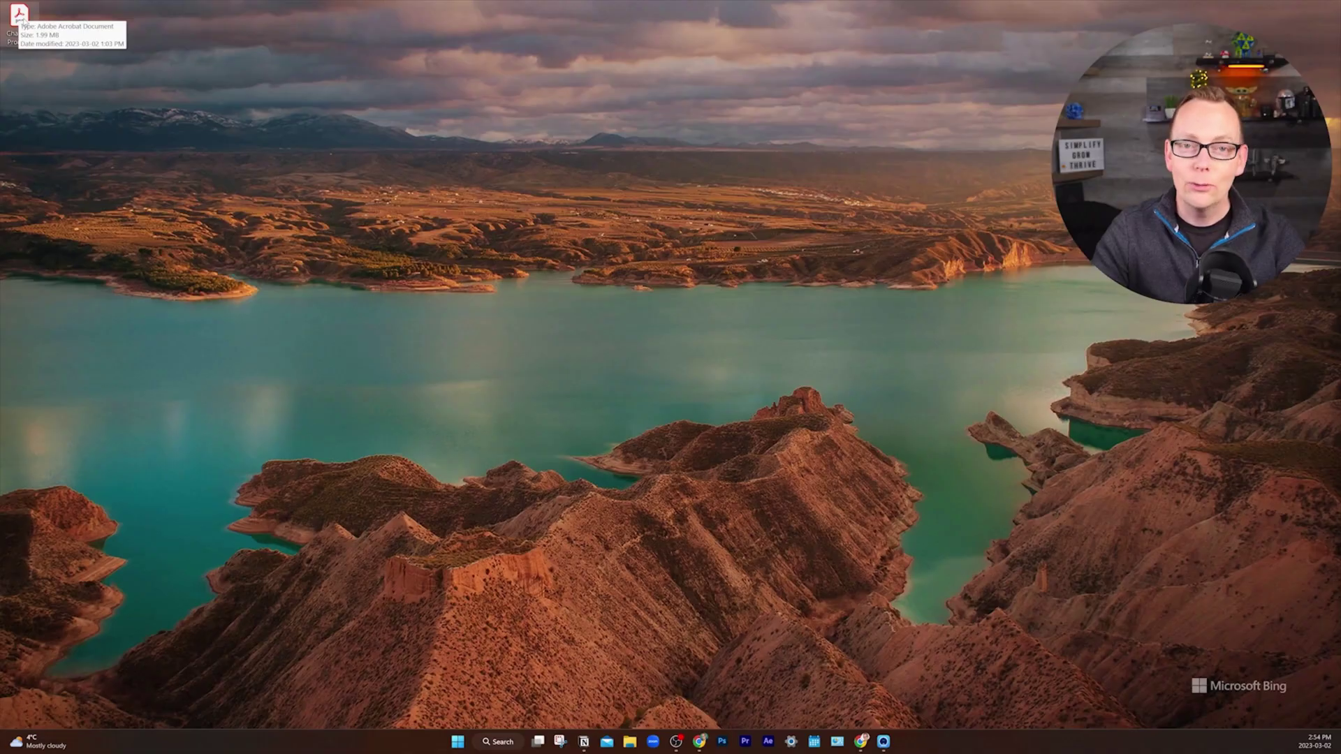
Open the prompt guide PDF, send the content-hooks prompt, then paste the chart-conversion prompt
double_click(19, 16)
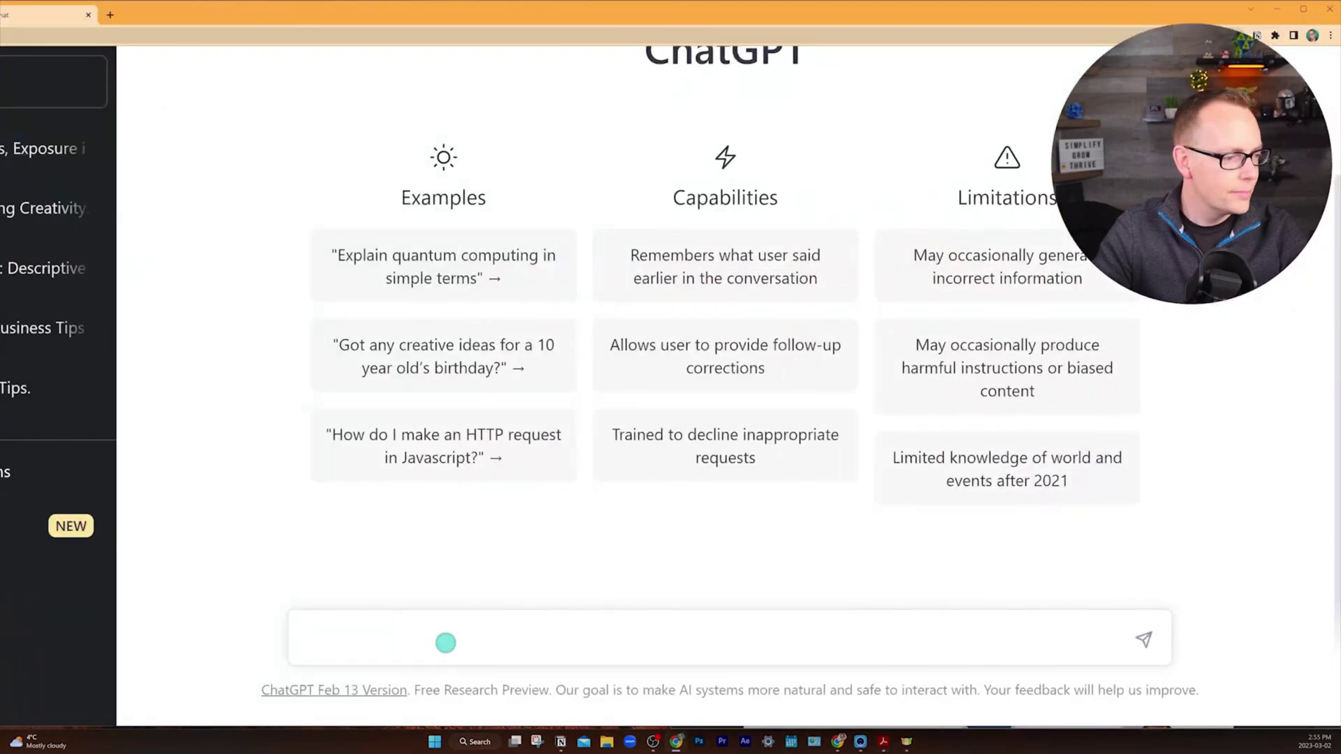
text("Create a list of 50 content hooks that pique curiosity. They must be in a templated format that can work for any niche or industry.")
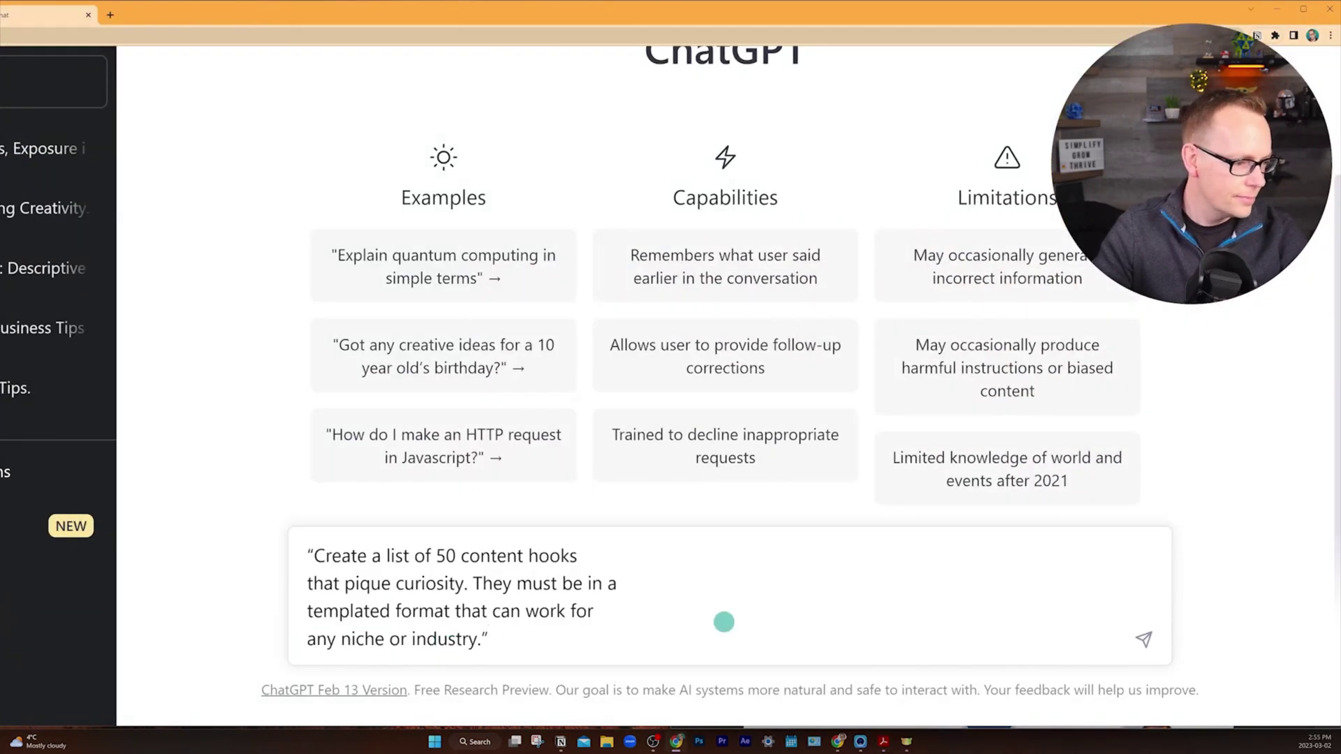
key(Return)
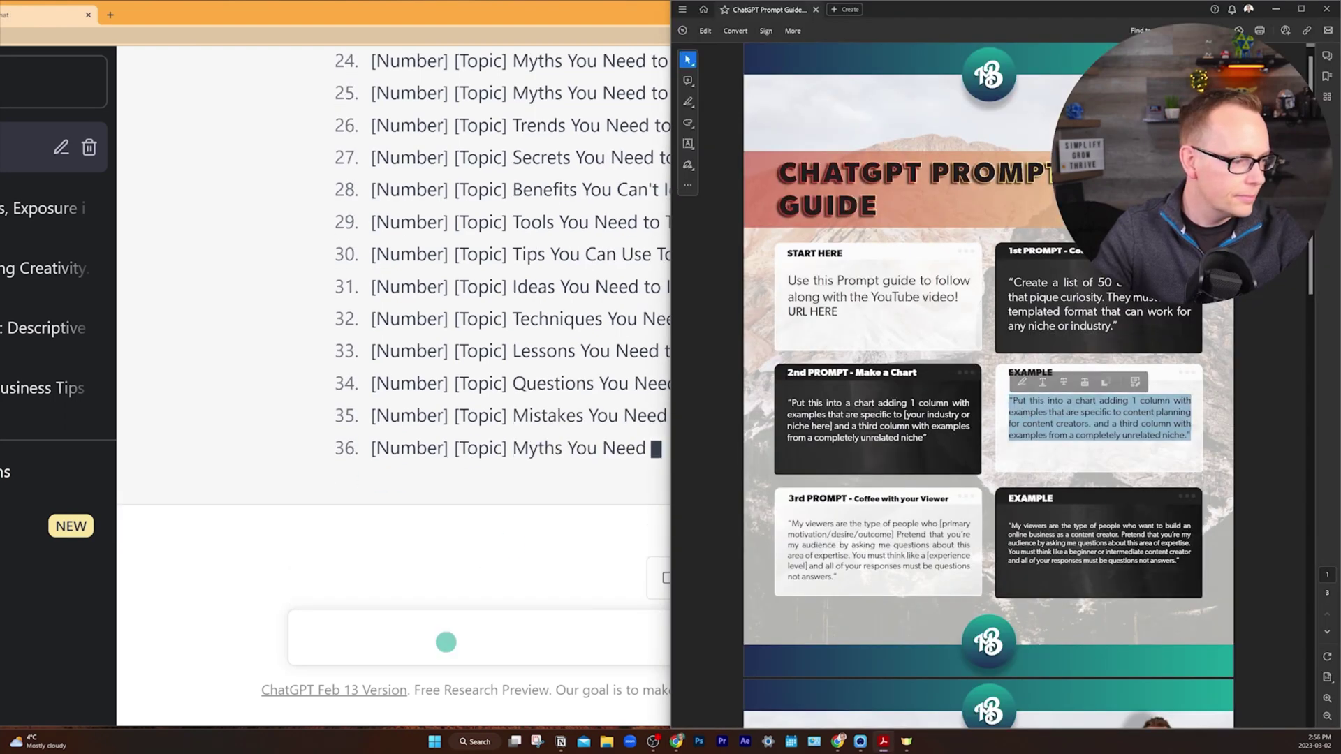
click(444, 641)
text("Put this into a chart adding 1 column with examples that are specific to content planning for content creators. and a third column with examples from a completely unrelated niche.")
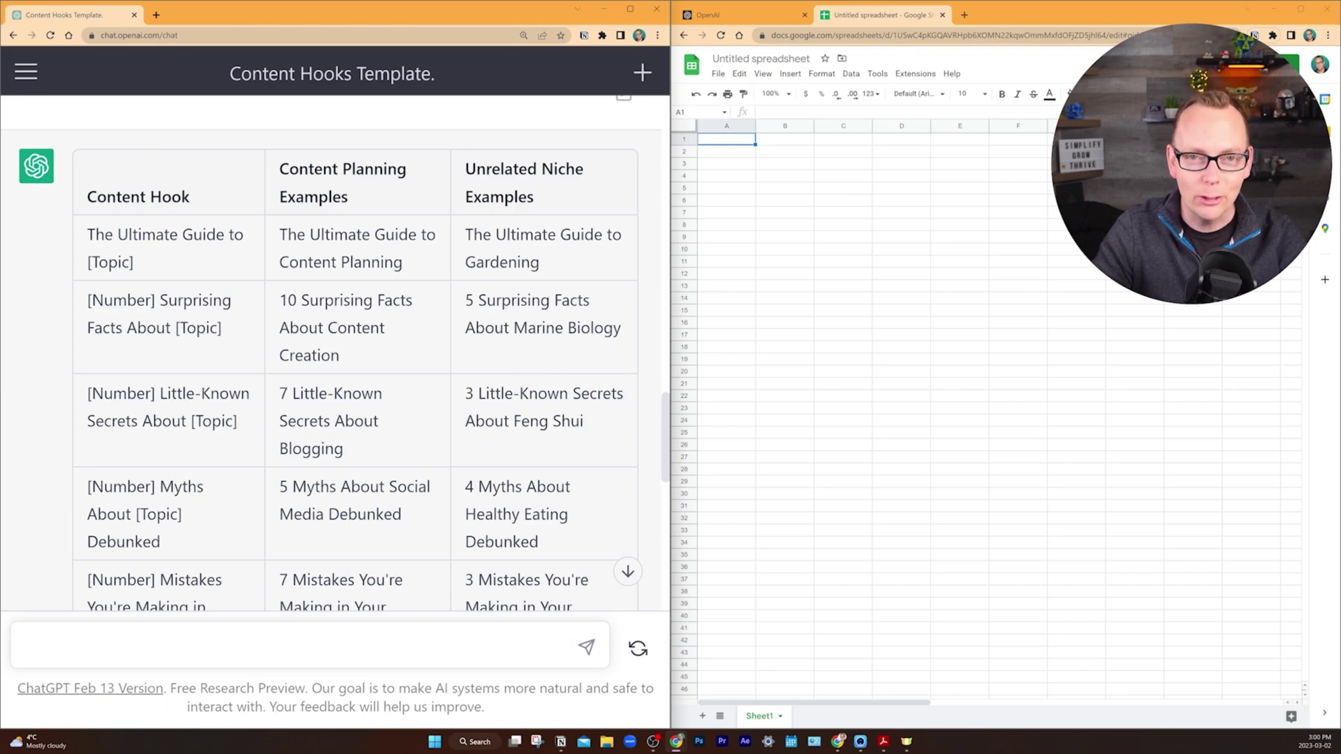
Copy ChatGPT's hooks table and paste it into the spreadsheet at cell A1
drag(89, 196, 287, 491)
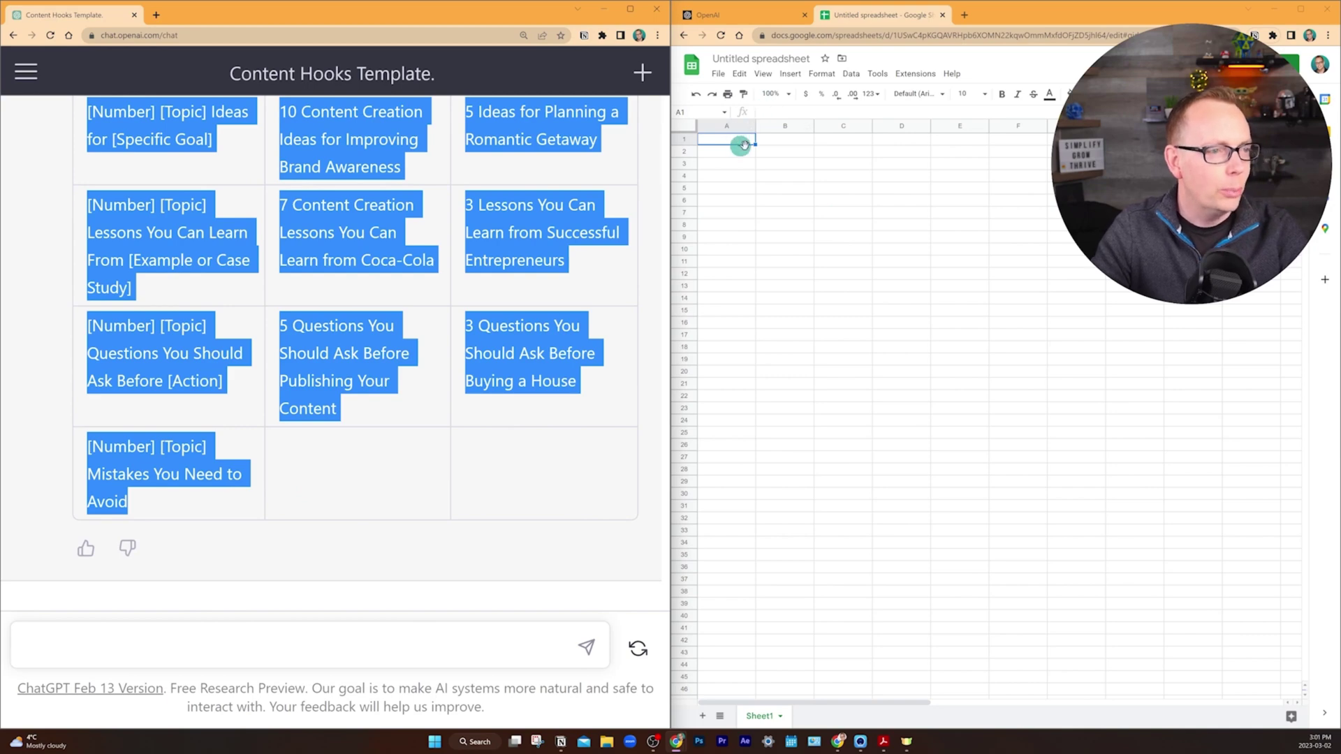
click(728, 143)
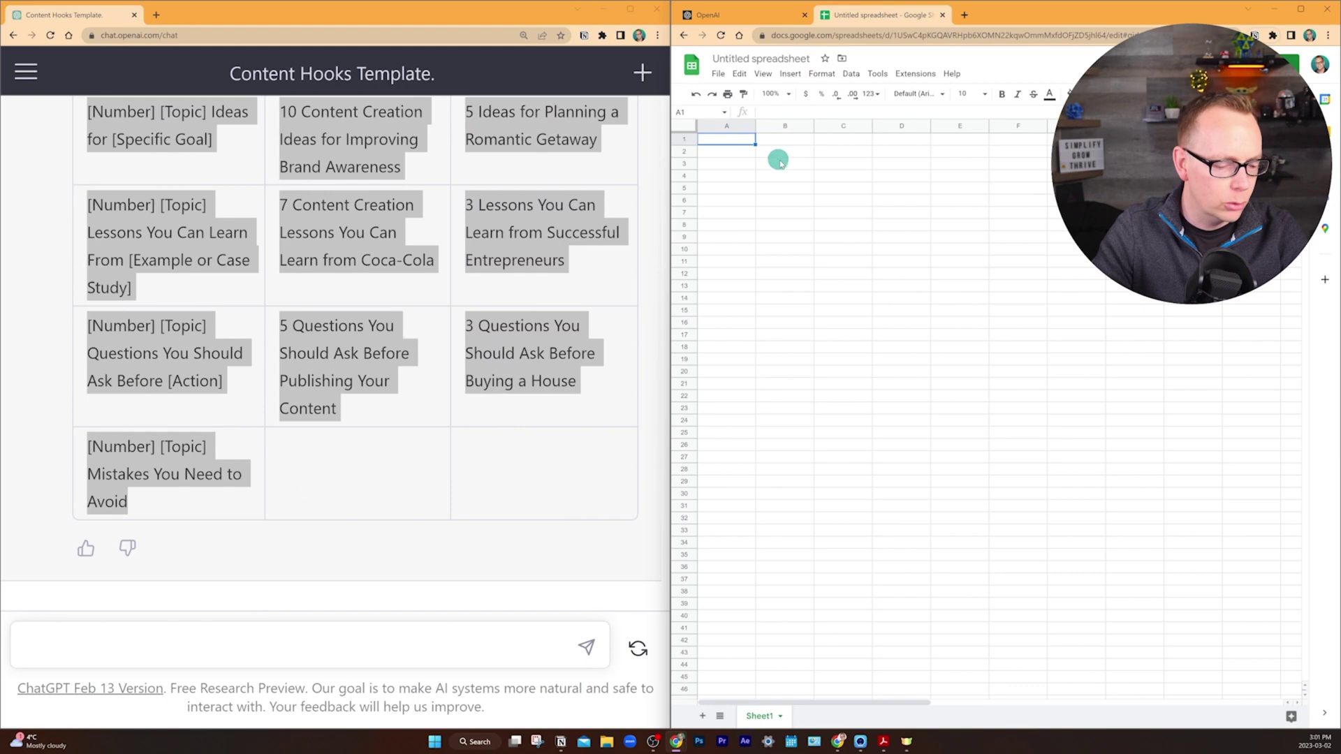
key(ctrl+v)
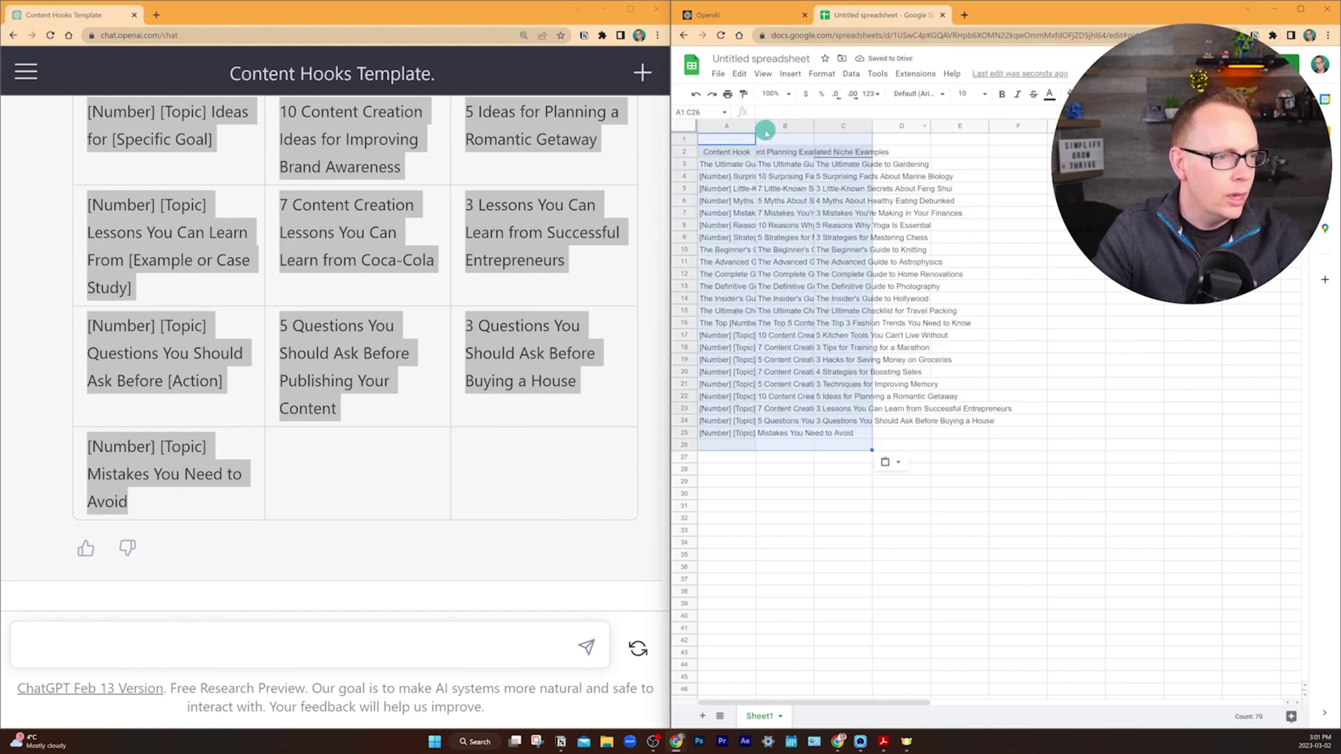
Autofit column A, maximise the spreadsheet window, and widen column B to show its examples
double_click(755, 125)
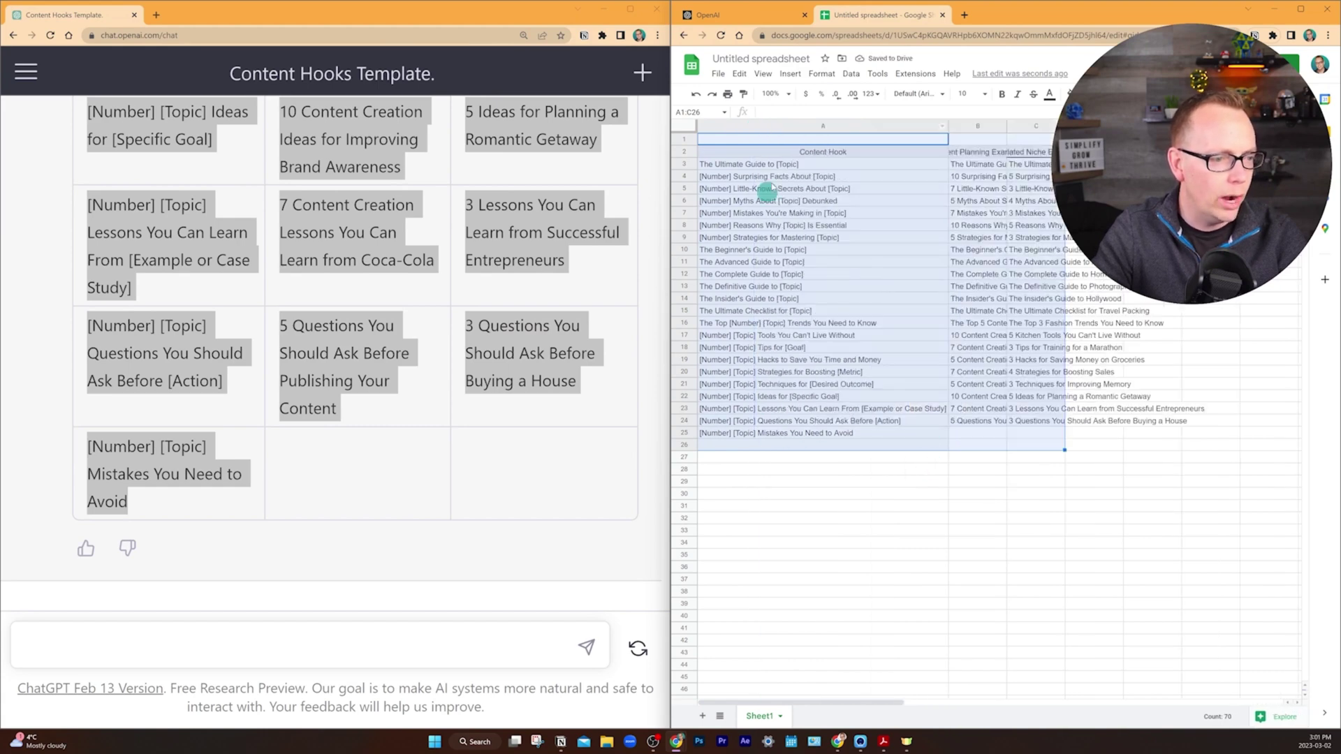
click(947, 126)
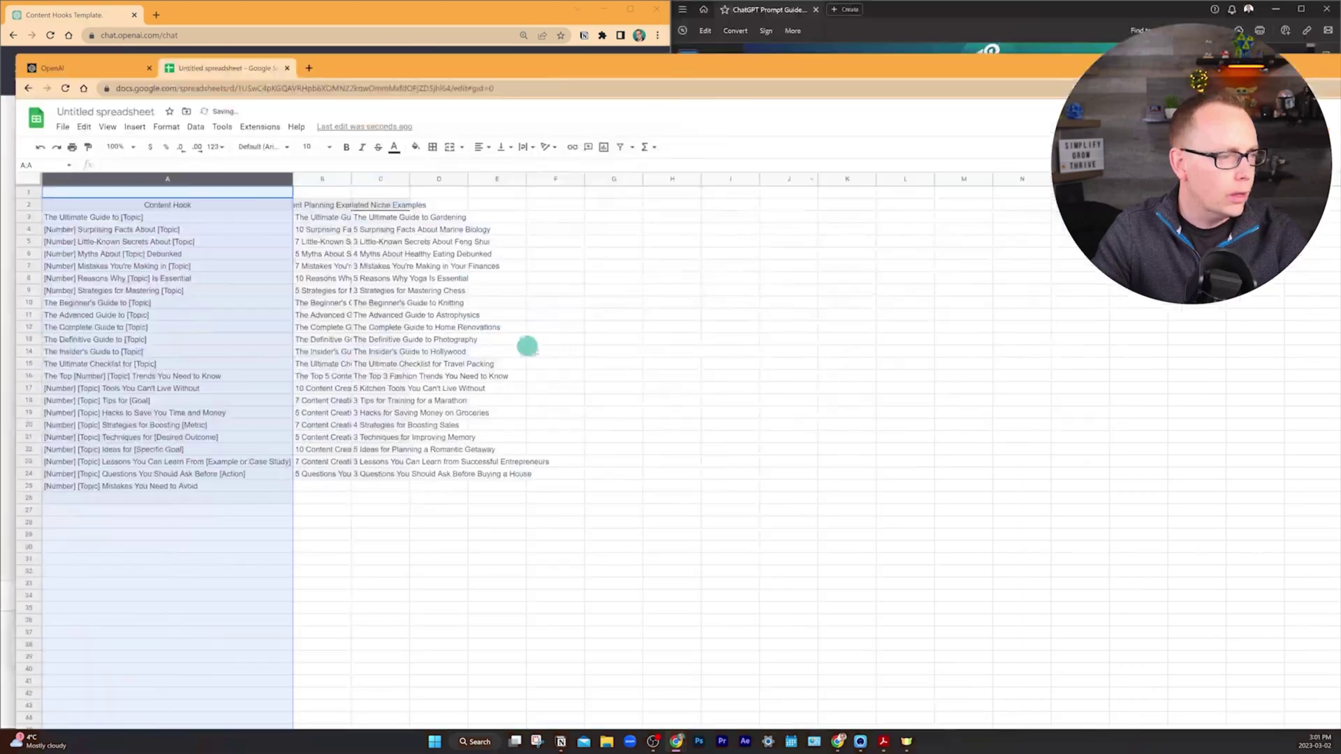
double_click(1027, 17)
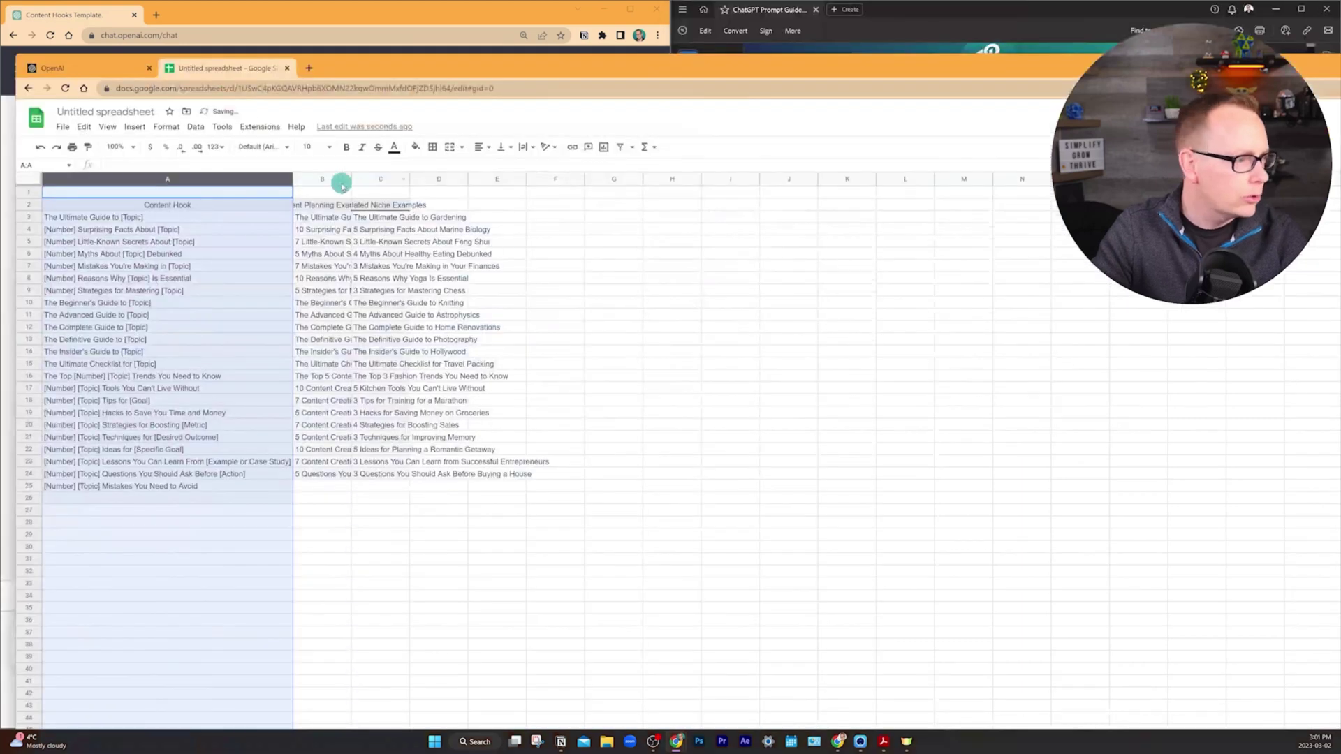
double_click(708, 71)
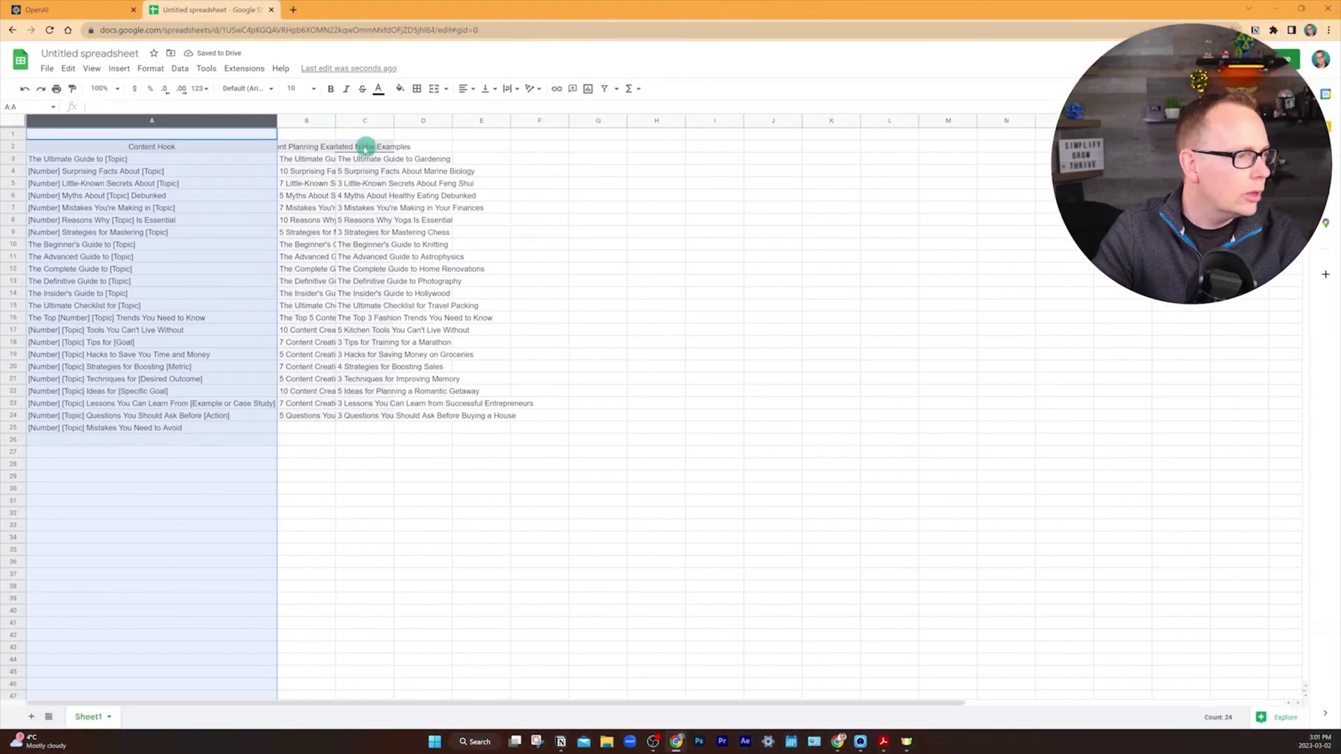
drag(335, 120, 486, 118)
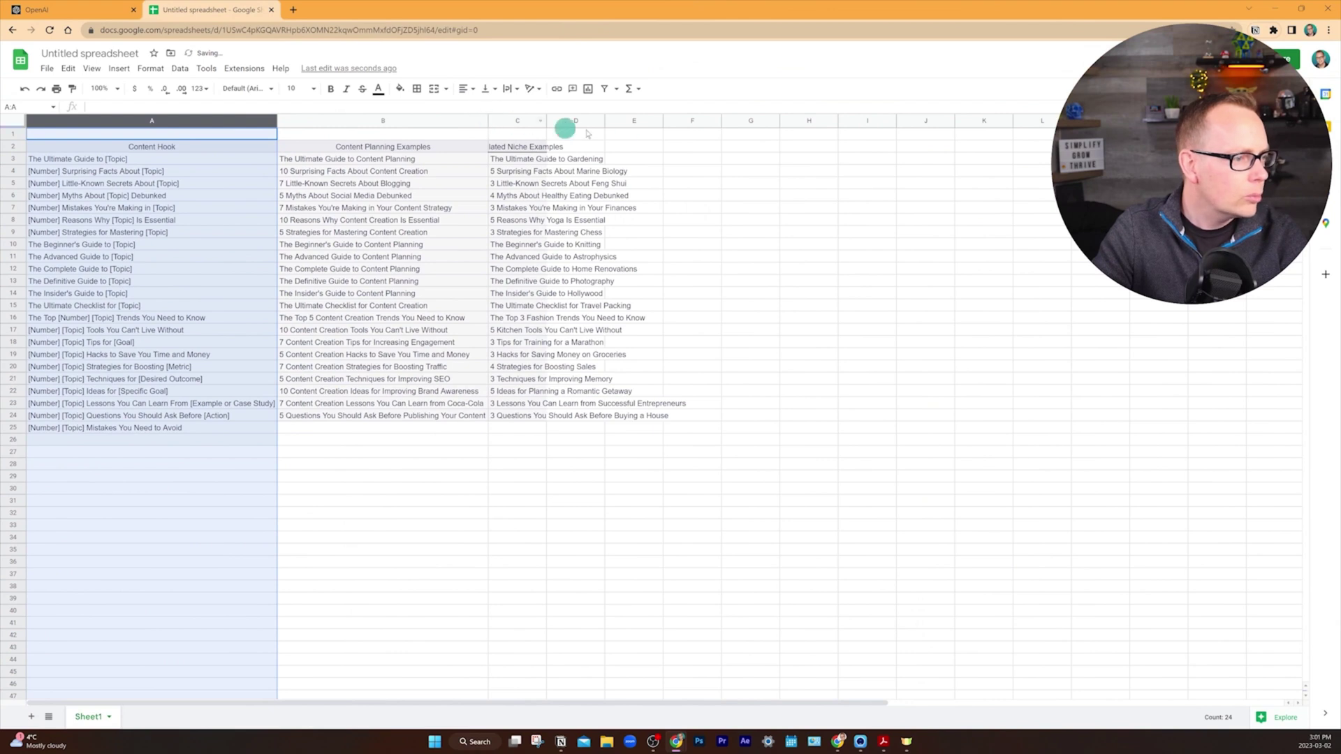
Fit column C, enter the MY CONTENT HOOKS heading in D2, and widen column D
double_click(546, 119)
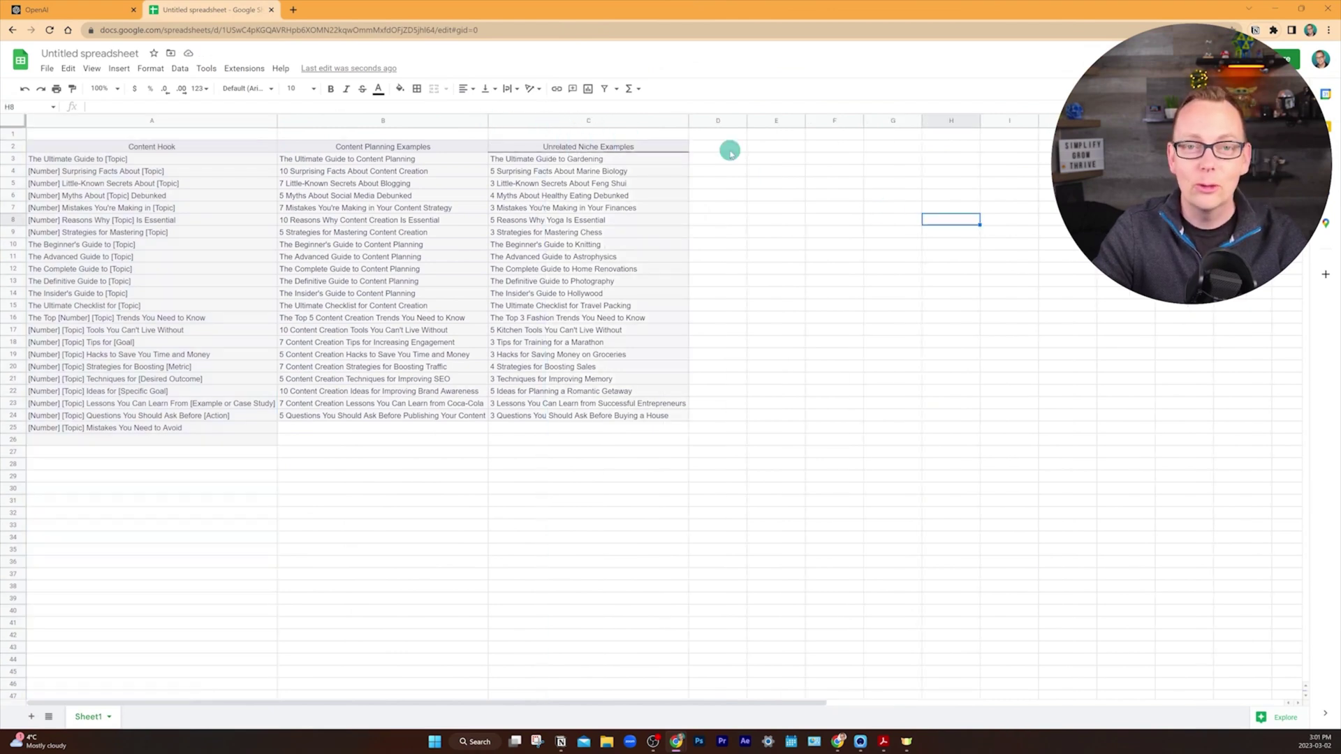
click(730, 151)
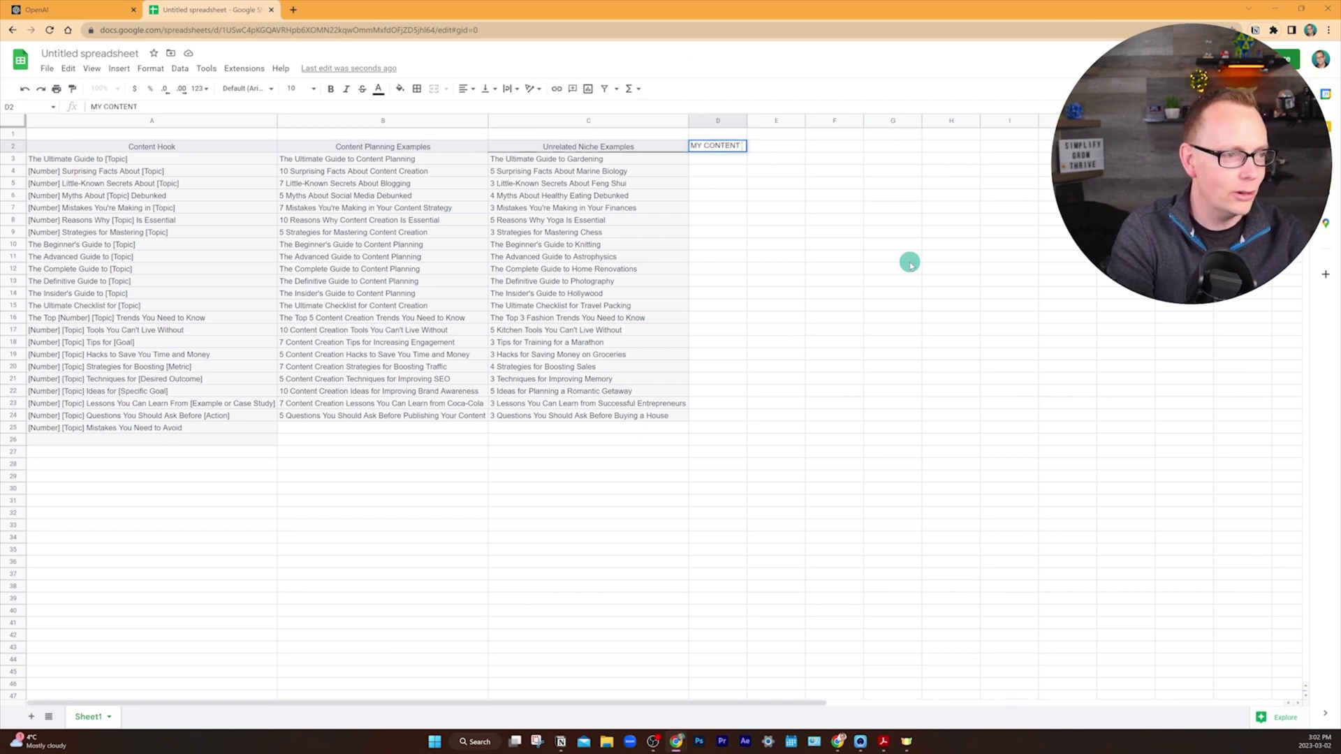
click(950, 196)
drag(747, 120, 879, 120)
Centre the MY CONTENT HOOKS heading and enter TESTING PHASE in E2
click(760, 146)
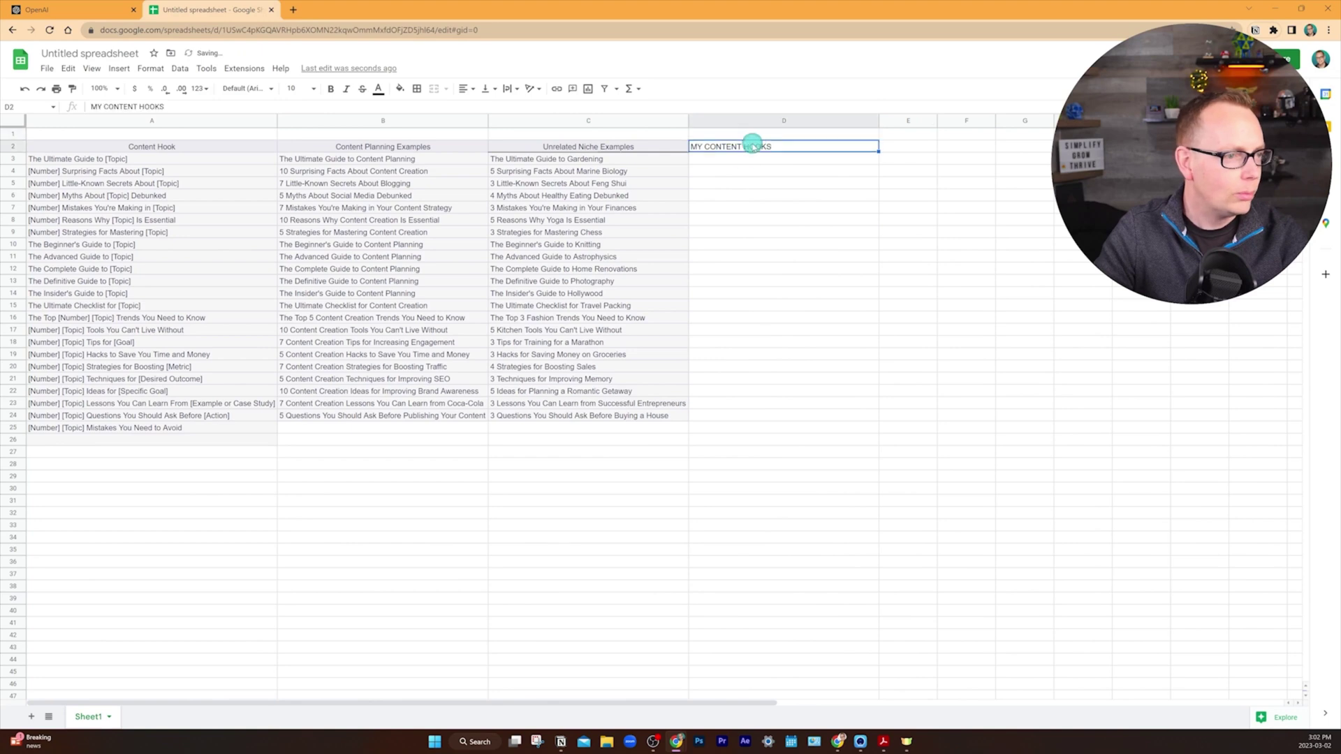
click(463, 88)
click(479, 110)
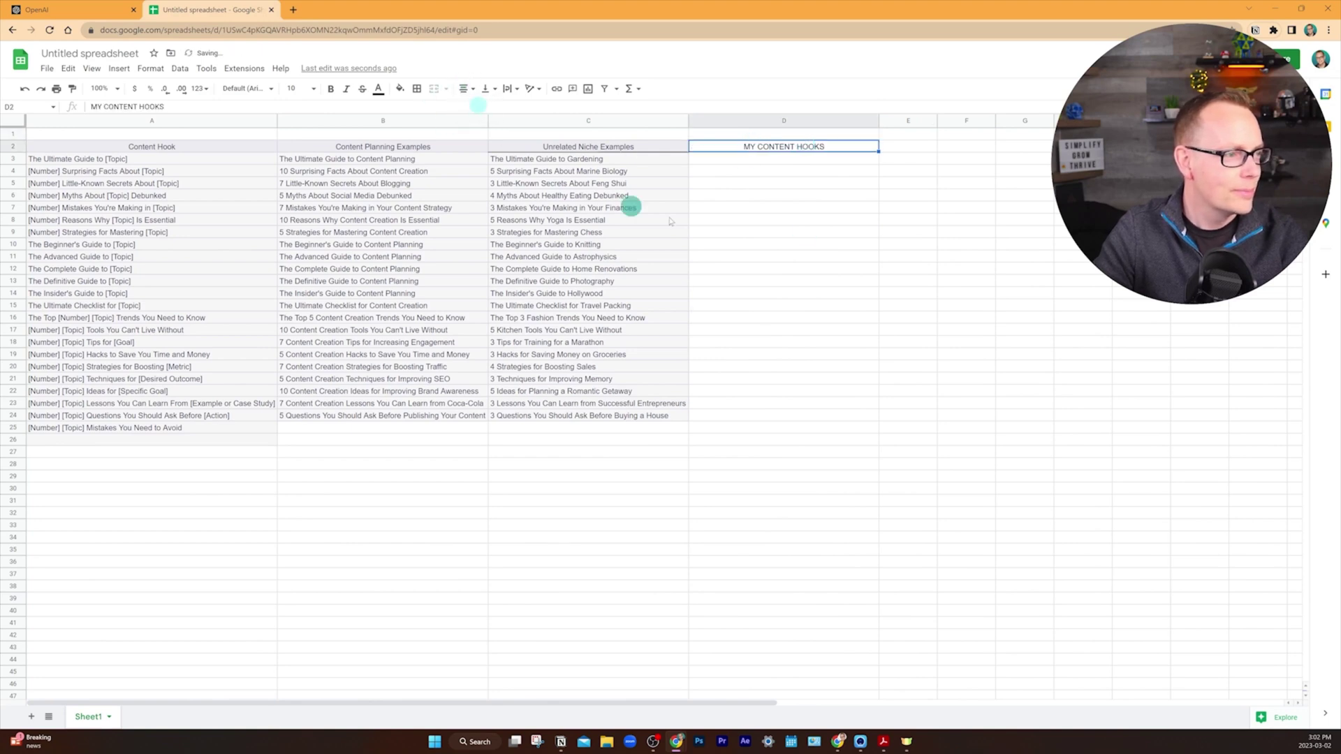
click(797, 255)
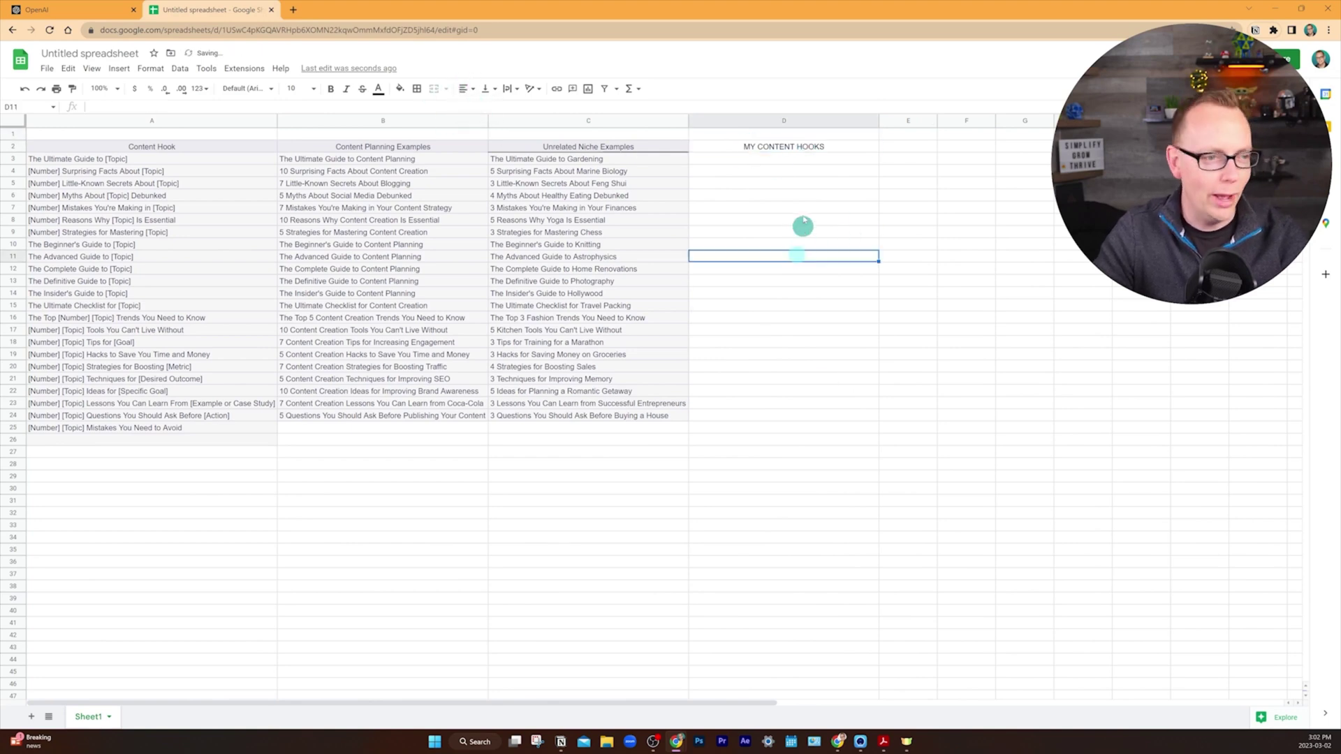
click(782, 159)
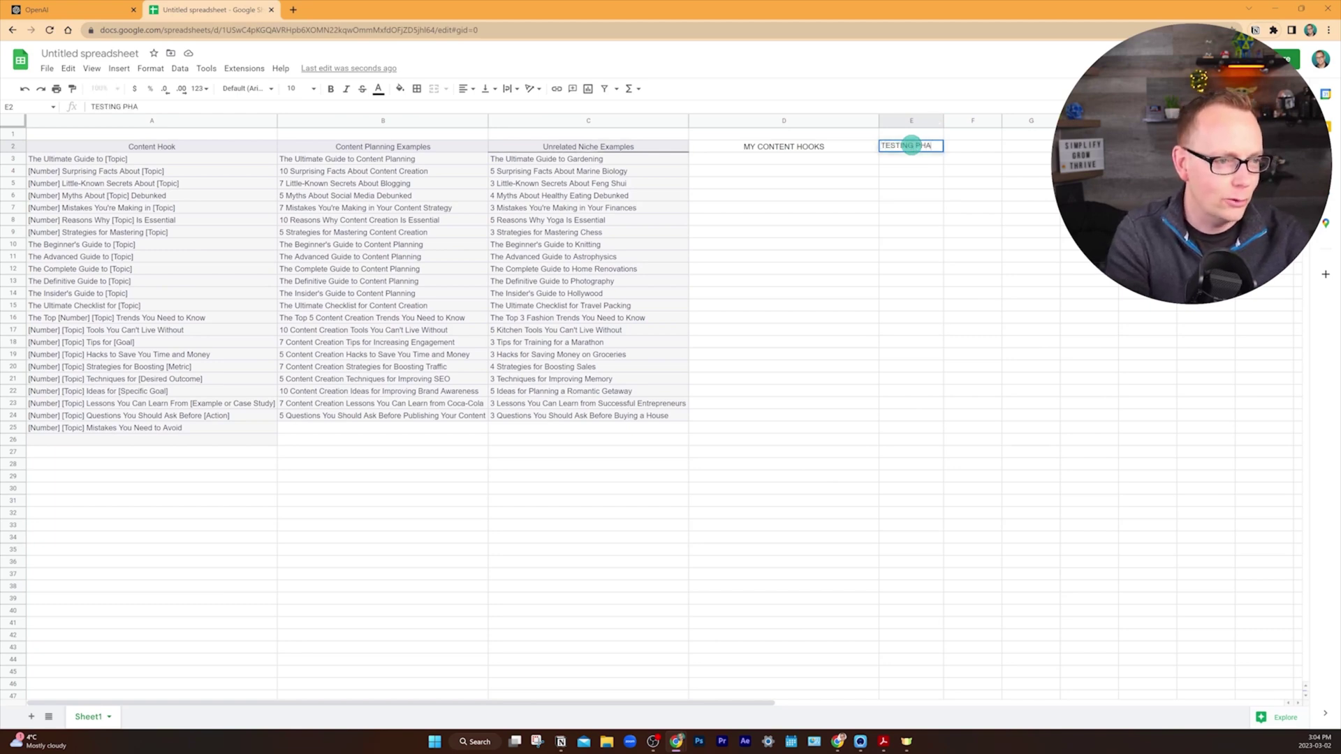
Enter PERFORMANCE in F2 and widen columns F and E so the headings fit
click(975, 148)
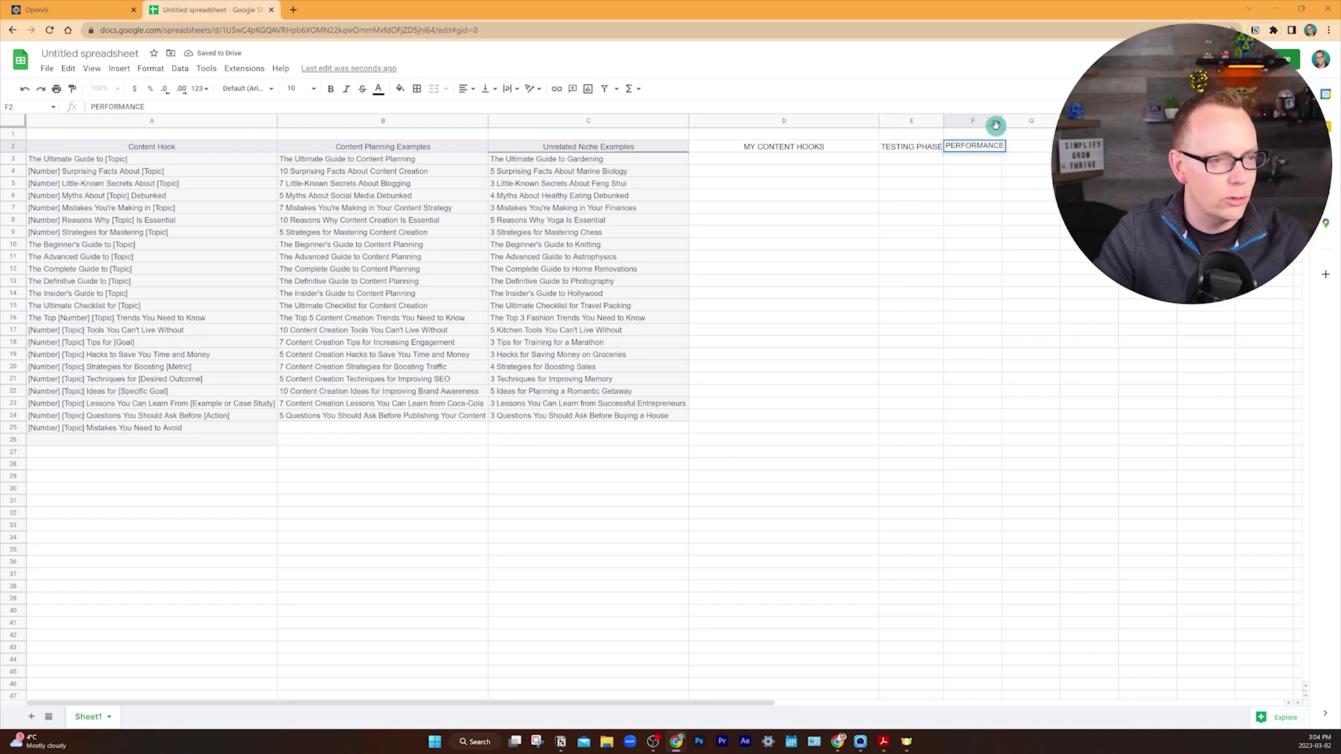
drag(1003, 122, 1019, 121)
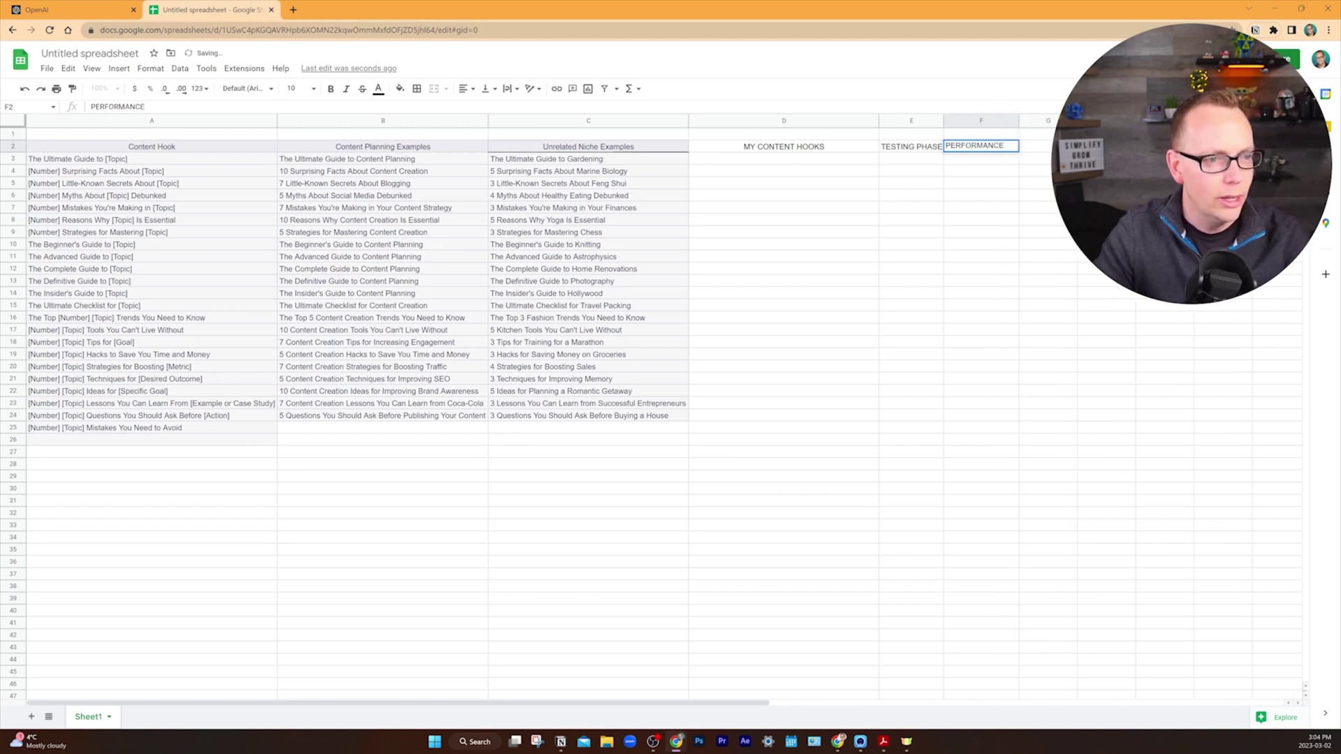
key(Return)
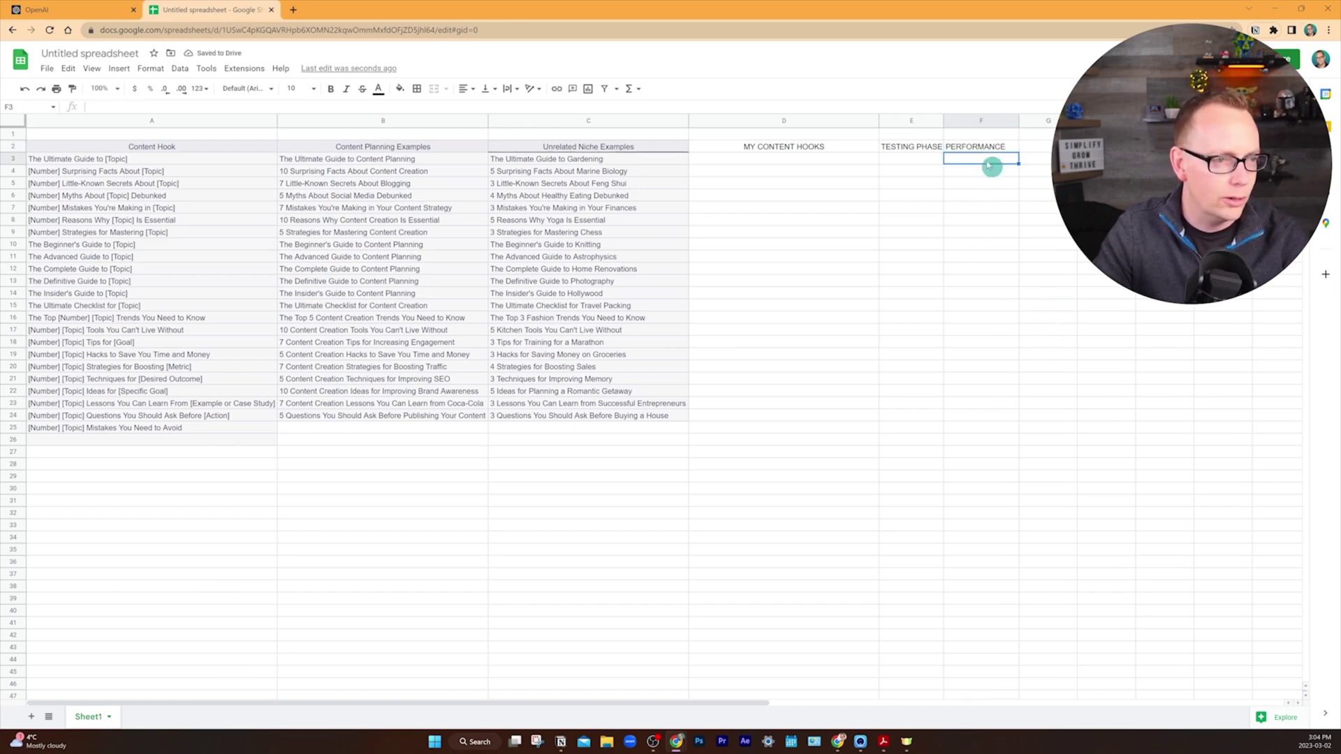
drag(944, 120, 955, 120)
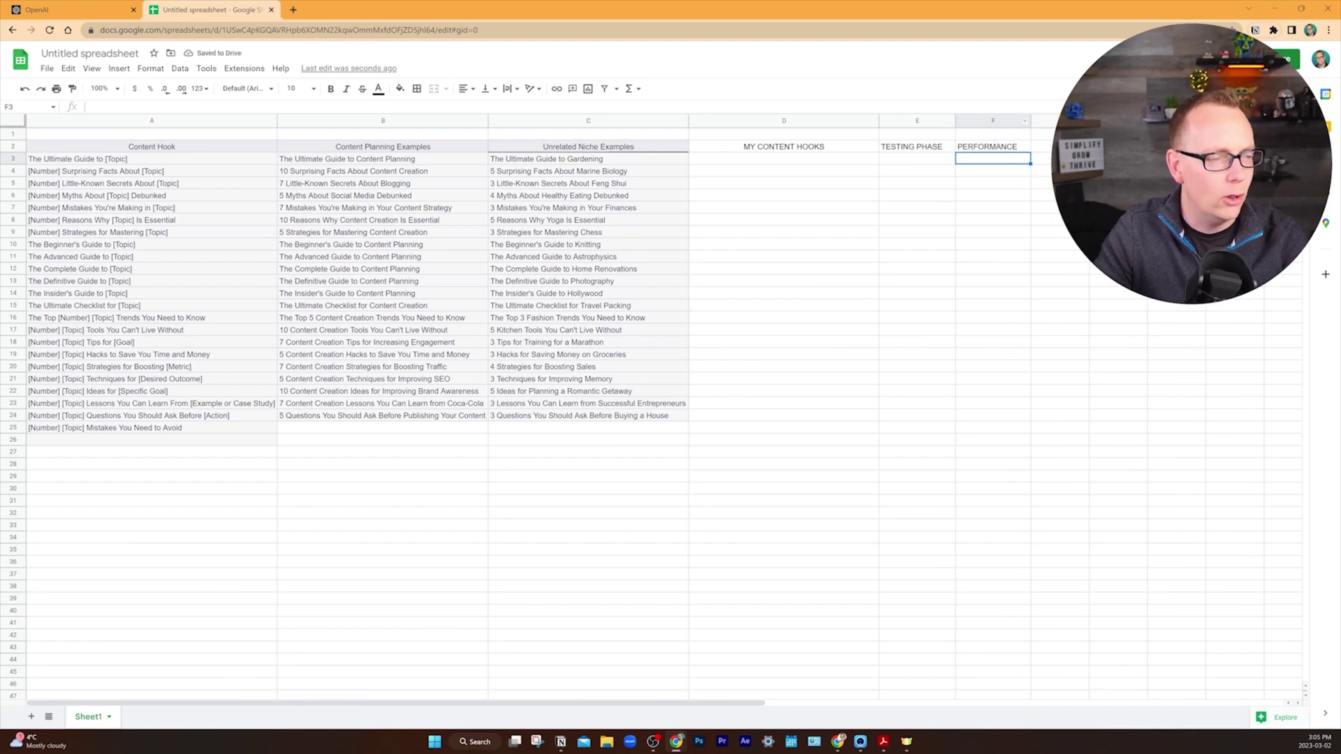
click(783, 183)
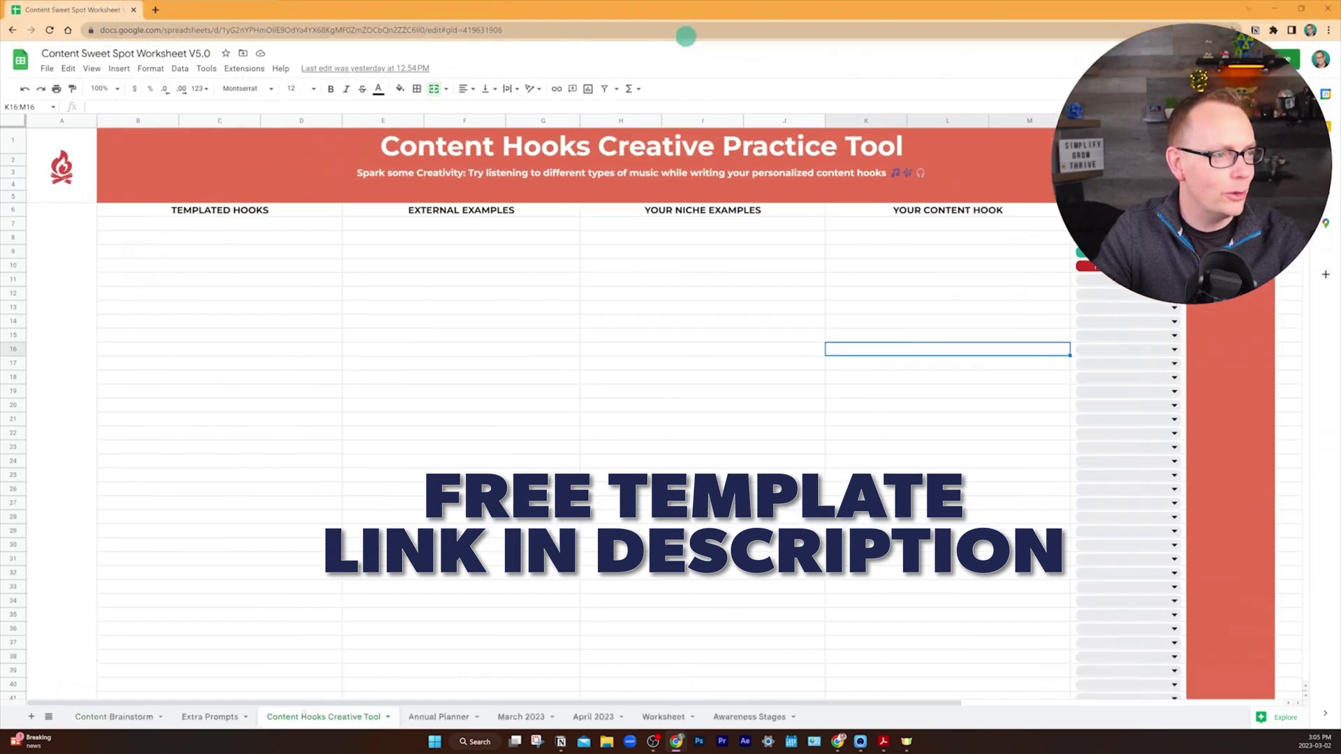
Scroll through the Content Hooks Creative Practice Tool template sheet
scroll(533, 392, down, 1)
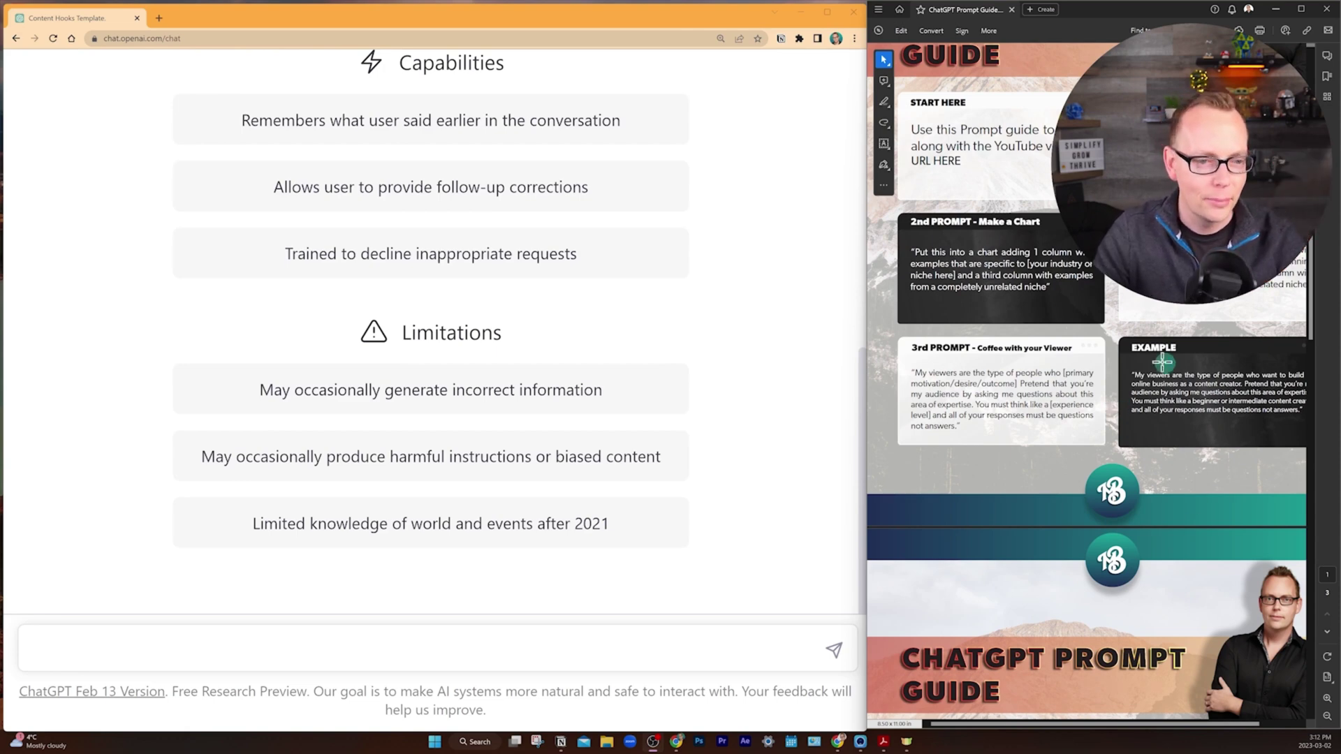
Send the guide's example audience-questions prompt to ChatGPT and highlight question 6 in the reply
drag(1132, 375, 1300, 415)
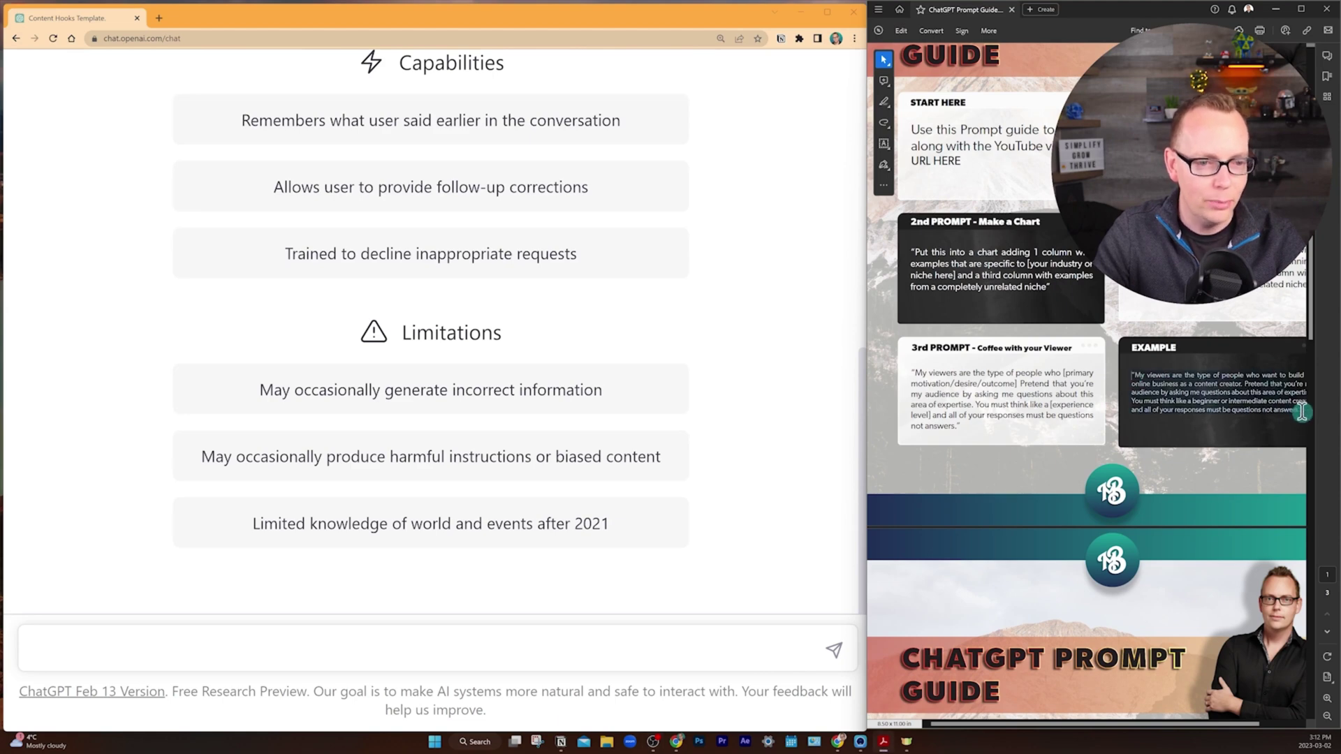
key(ctrl+c)
click(372, 656)
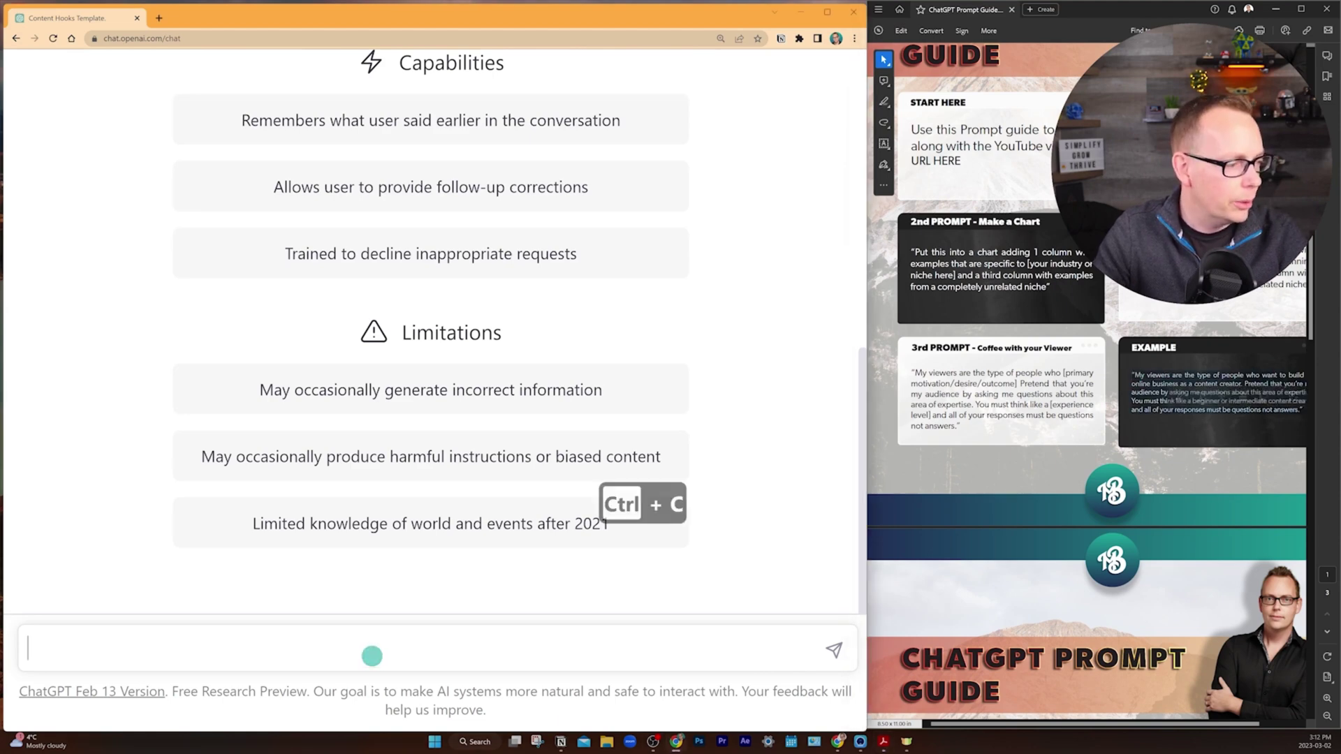
key(ctrl+v)
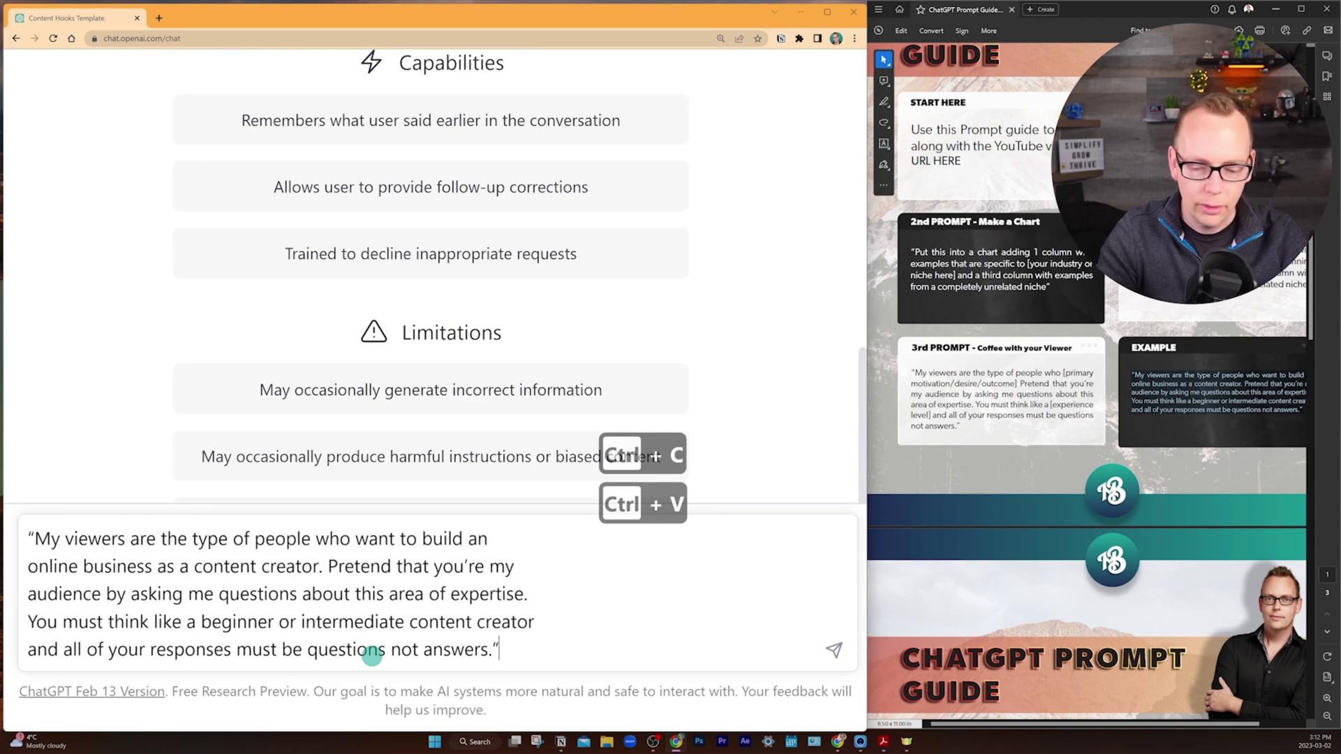
key(Return)
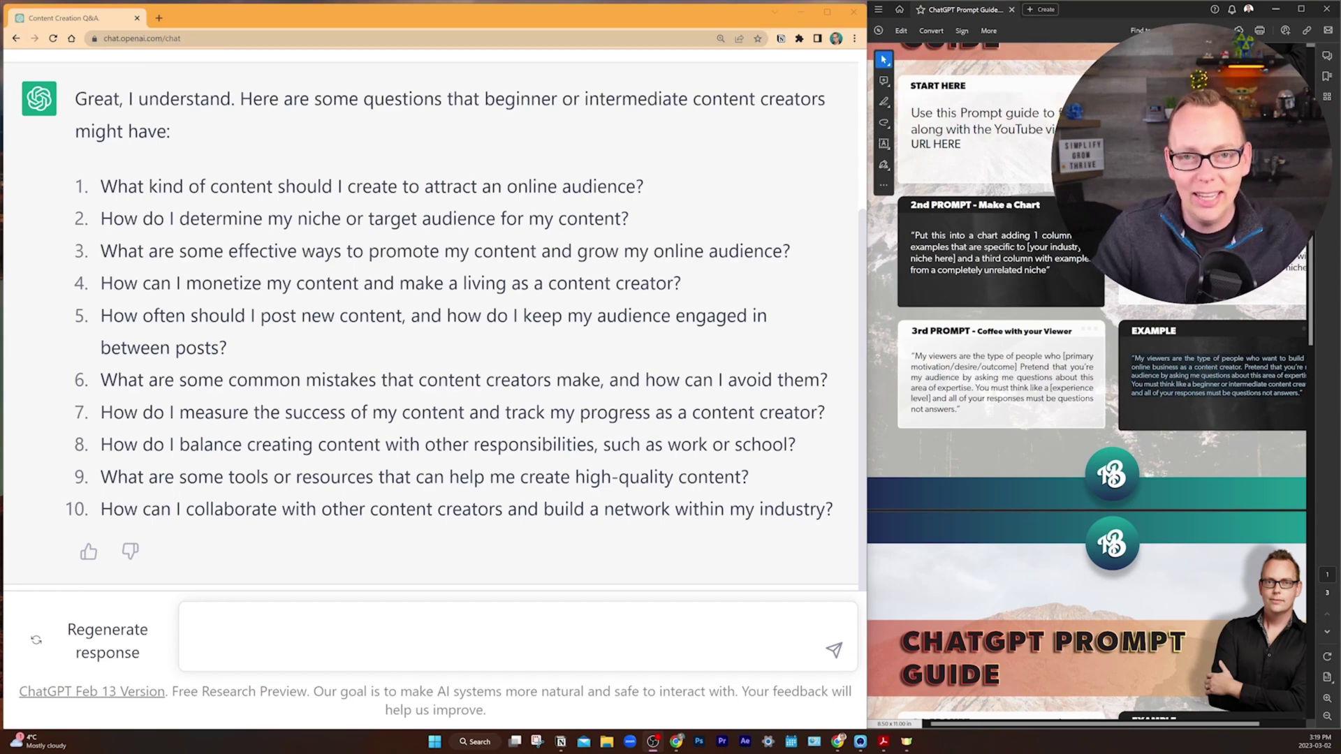
drag(101, 380, 853, 382)
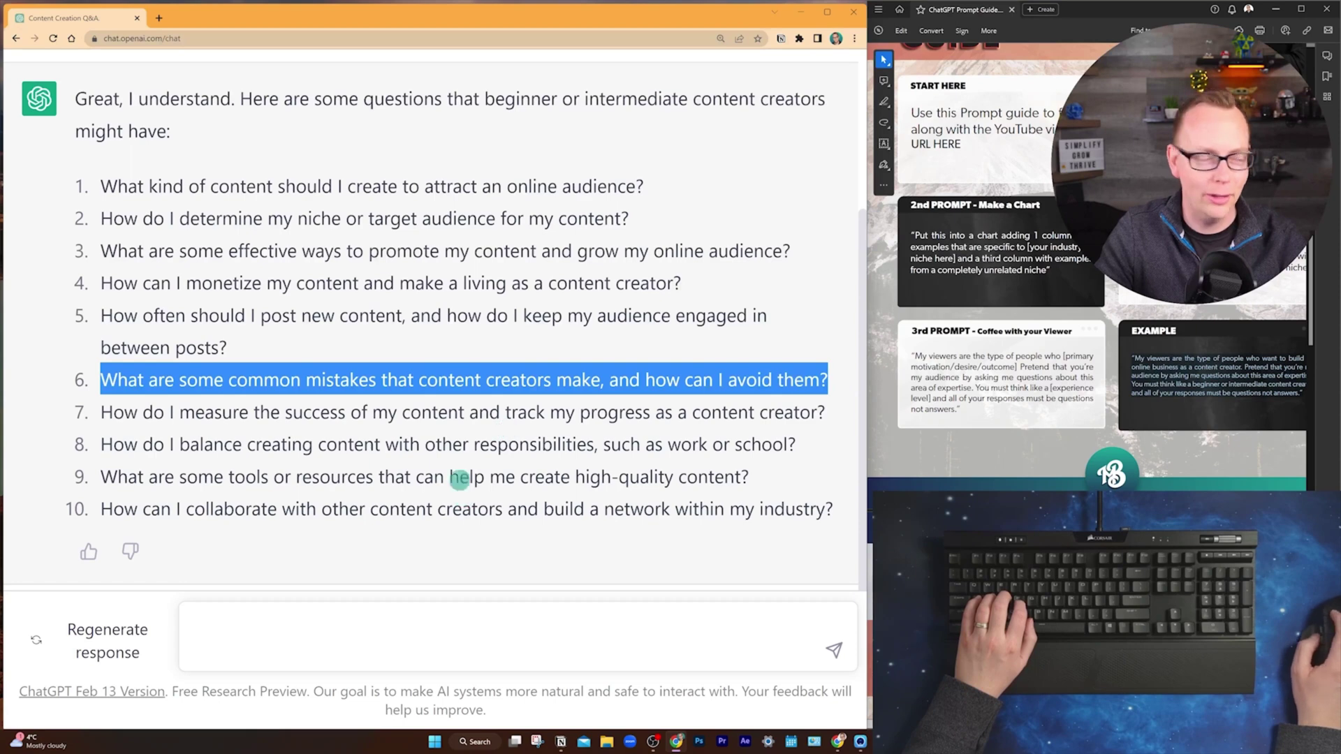
Answer question 6 with common YouTube creator mistakes, such as chasing keywords
click(275, 653)
text(6. Some of the common mistakes youtube creators make is chasing keywords without an overall business strategy. They also struggle to stick to a theme proven )
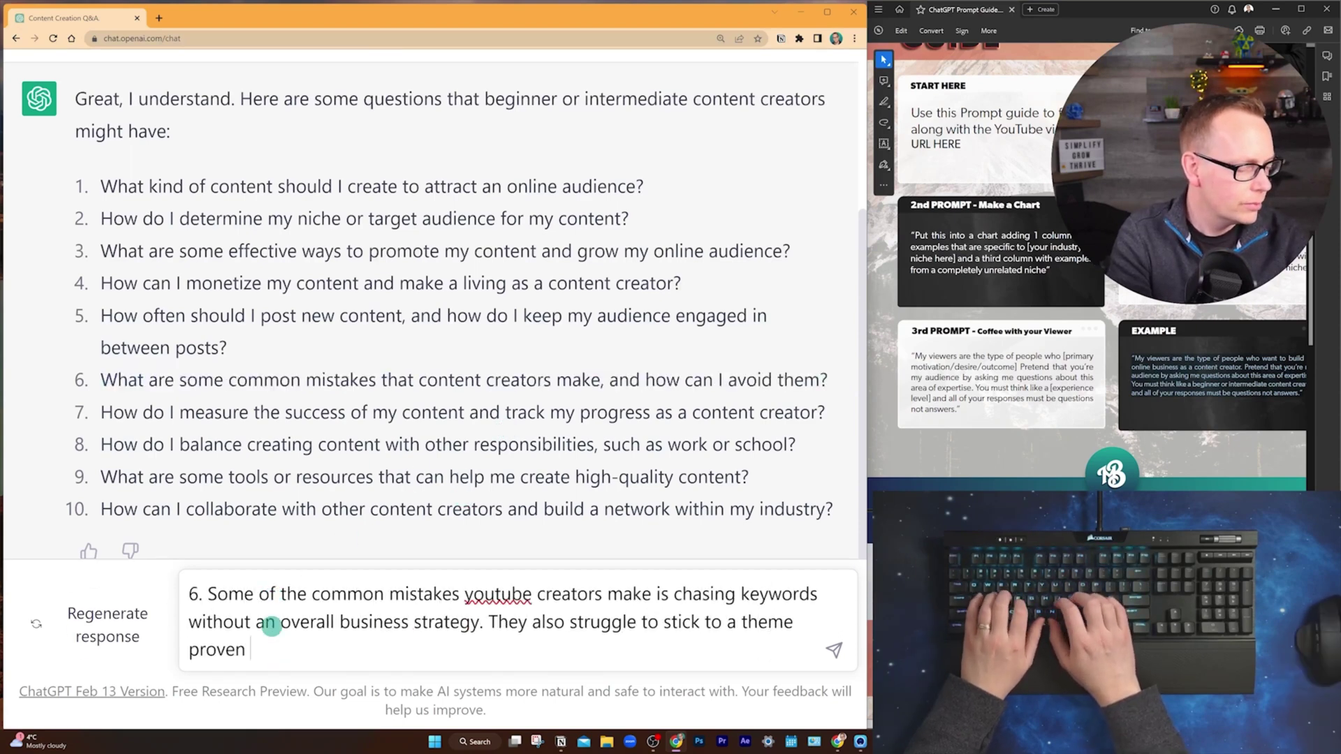
text(by their viewers to be interesting. Essentially the best way to make sure you avoid these mistakes is to clarify your channel strategy with a strong value proposition and ALWAYS make sure that ALL the)
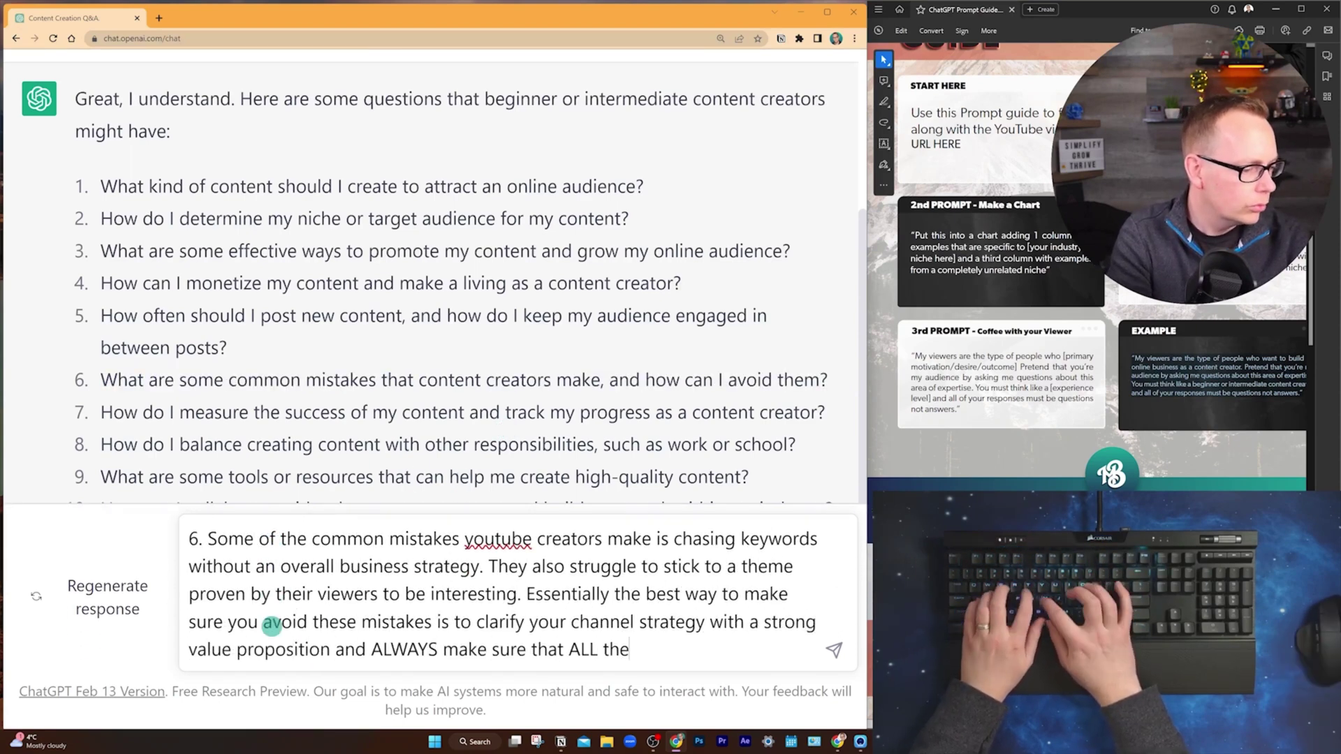
text( videos you create connect to the value prop as well as an overarching theme.)
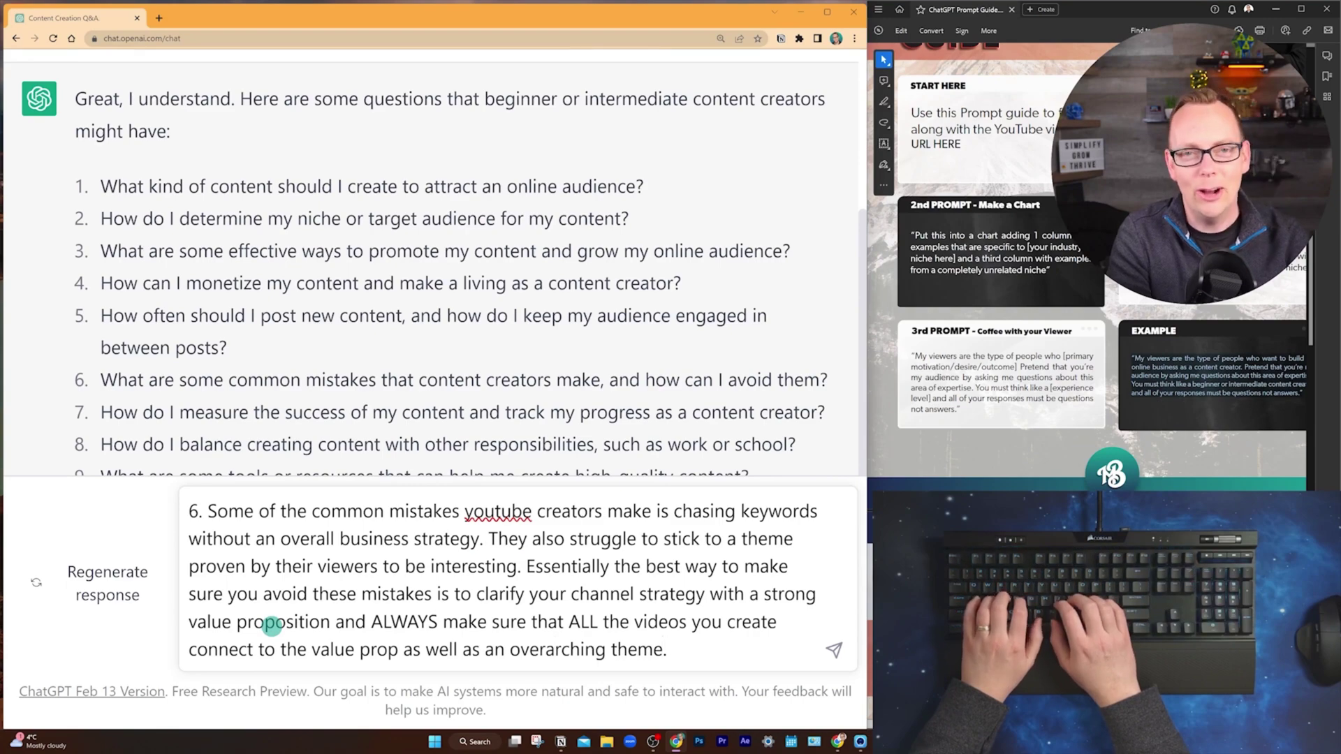
key(Return)
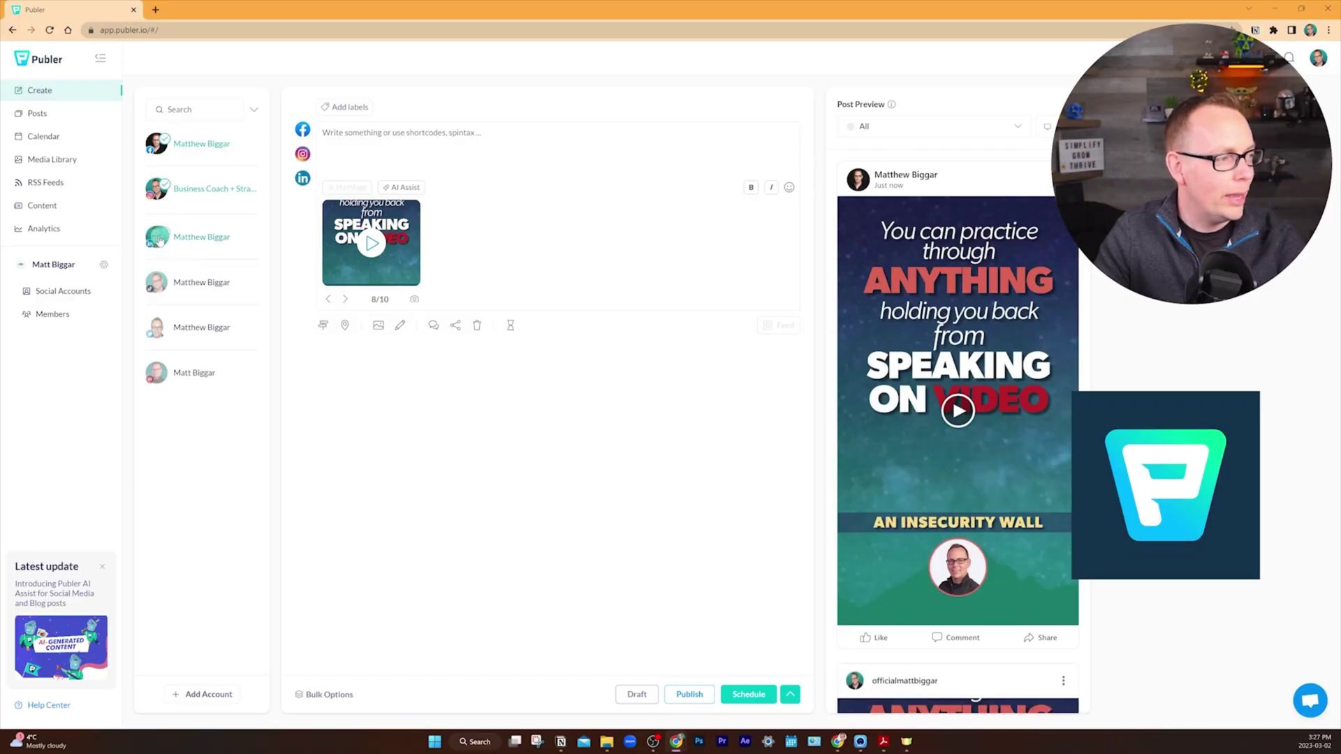
Tick the TikTok account for the post and scroll down the composer
click(154, 280)
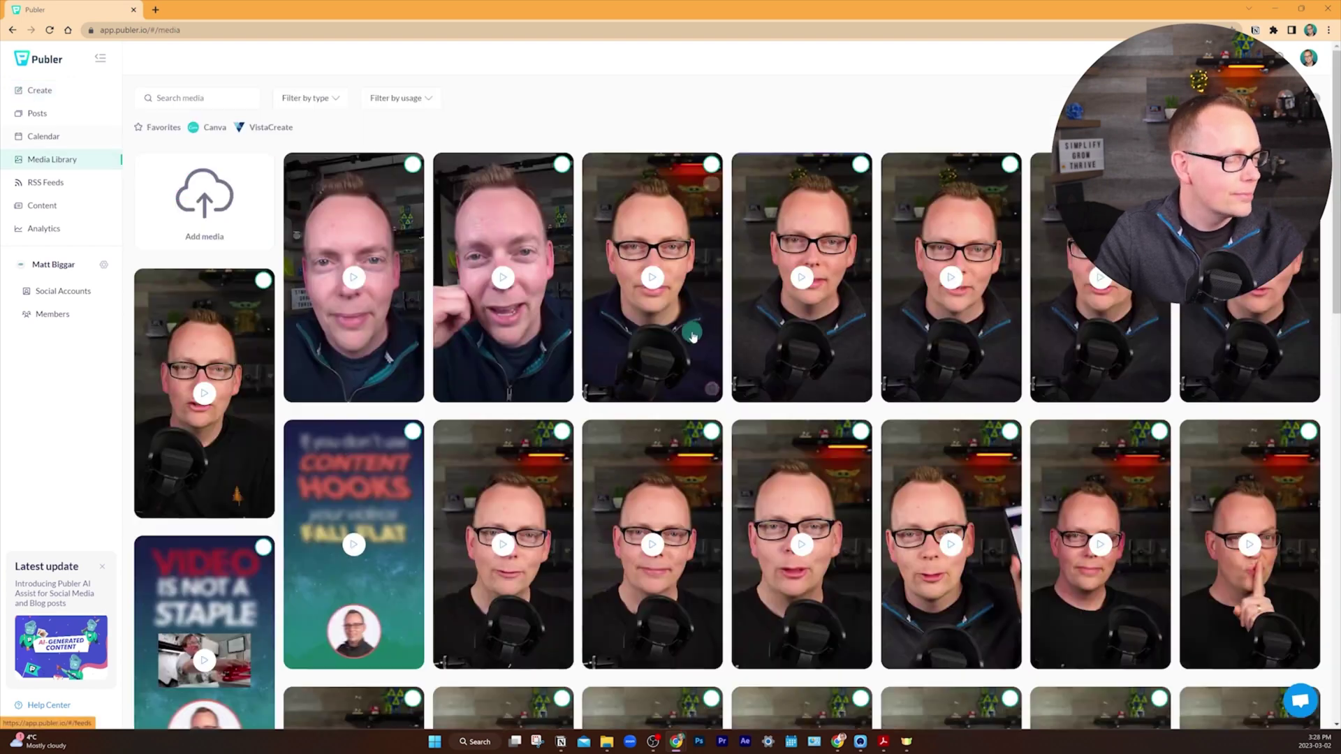
scroll(831, 399, down, 10)
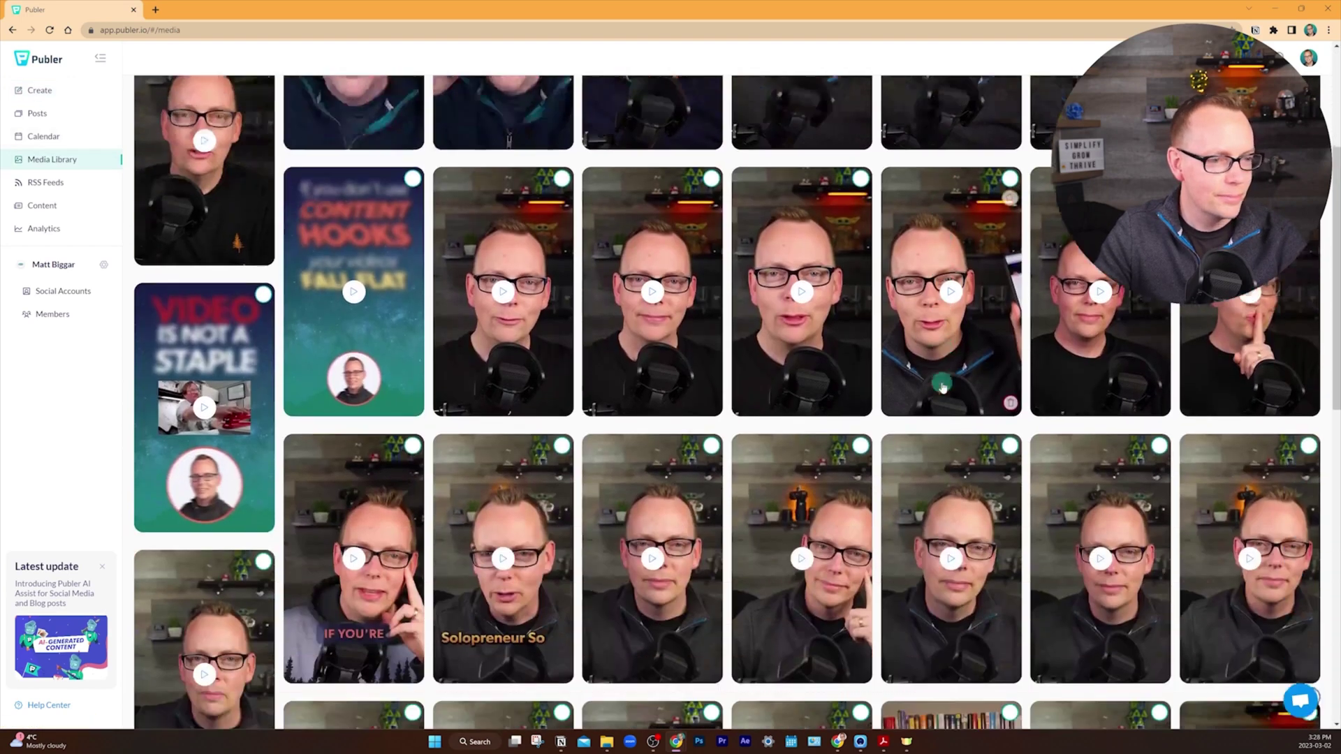
scroll(831, 399, down, 5)
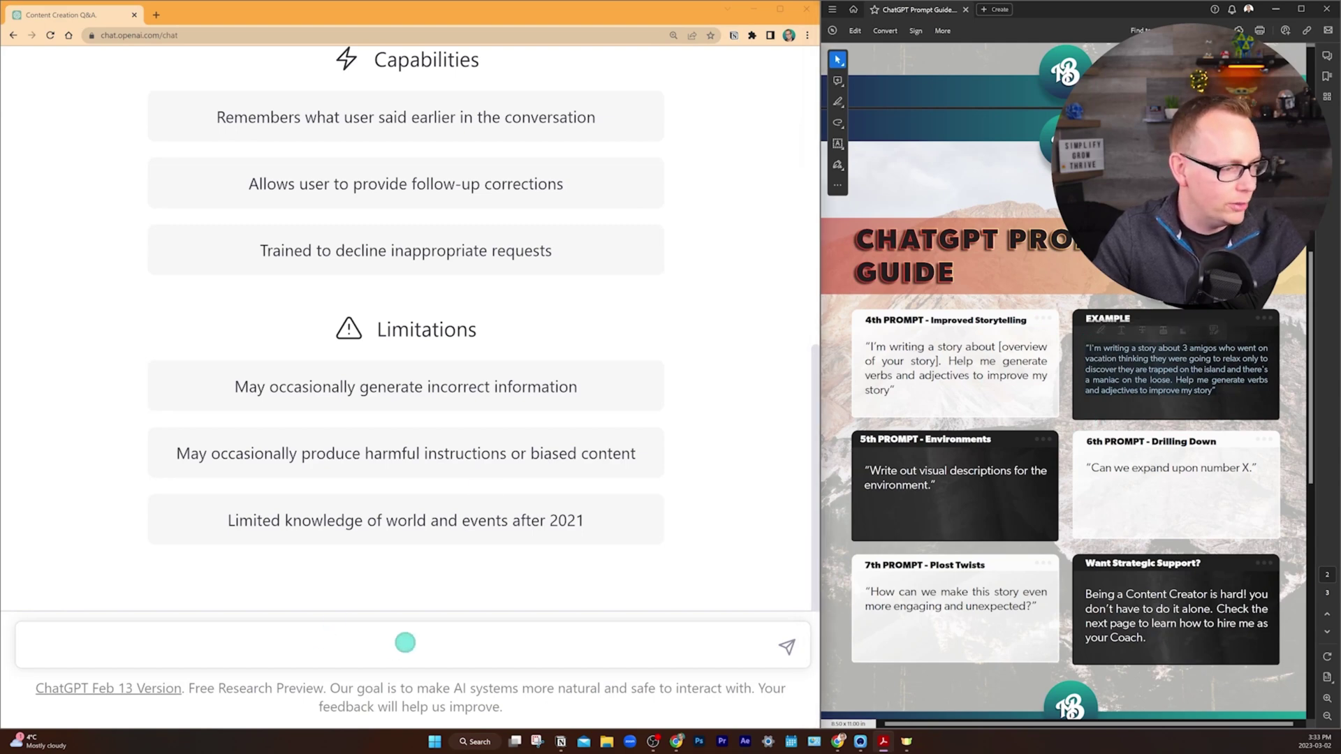
Send the island-maniac story prompt and review the suggested suspenseful verbs and adjectives
text("I'm writing a story about 3 amigos who went on vacation thinking they were going to relax only to discover they are trapped on the island and there's a maniac on the loose. Help me generate verbs and adjectives to improve my story")
key(Return)
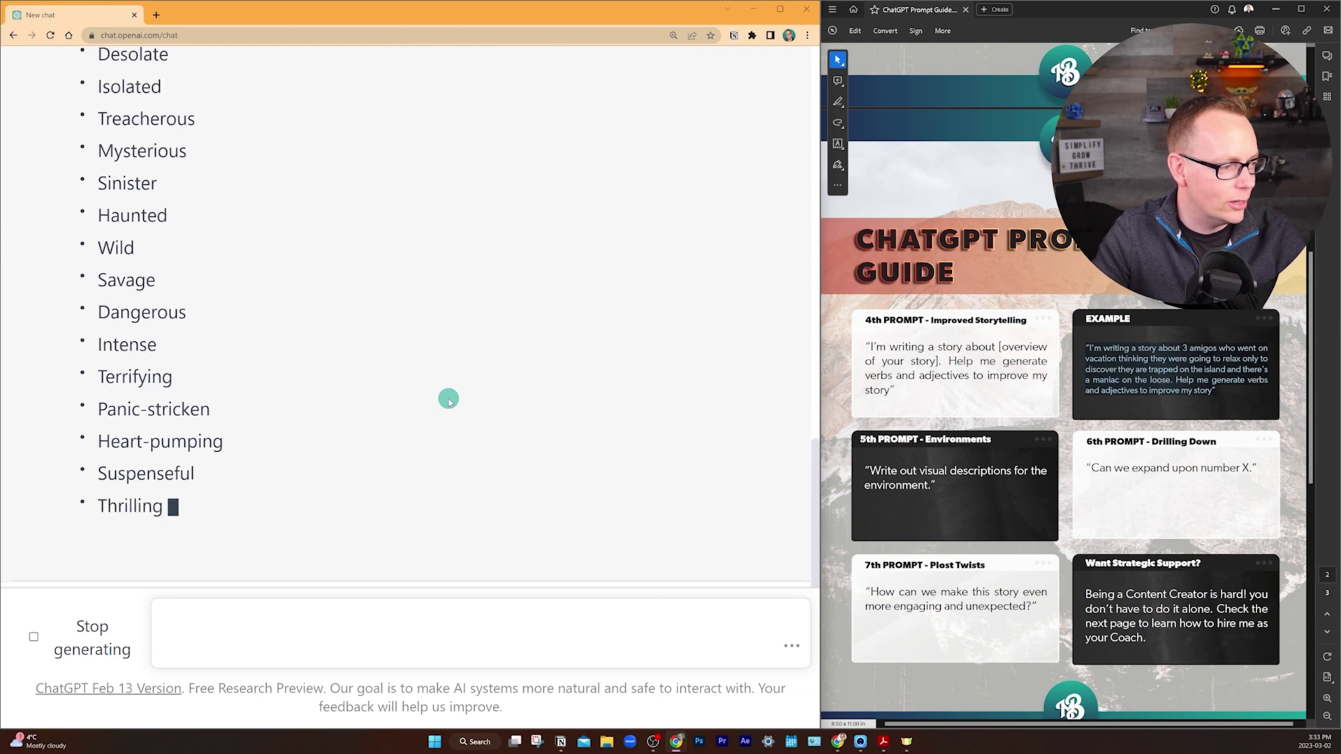
scroll(258, 388, up, 12)
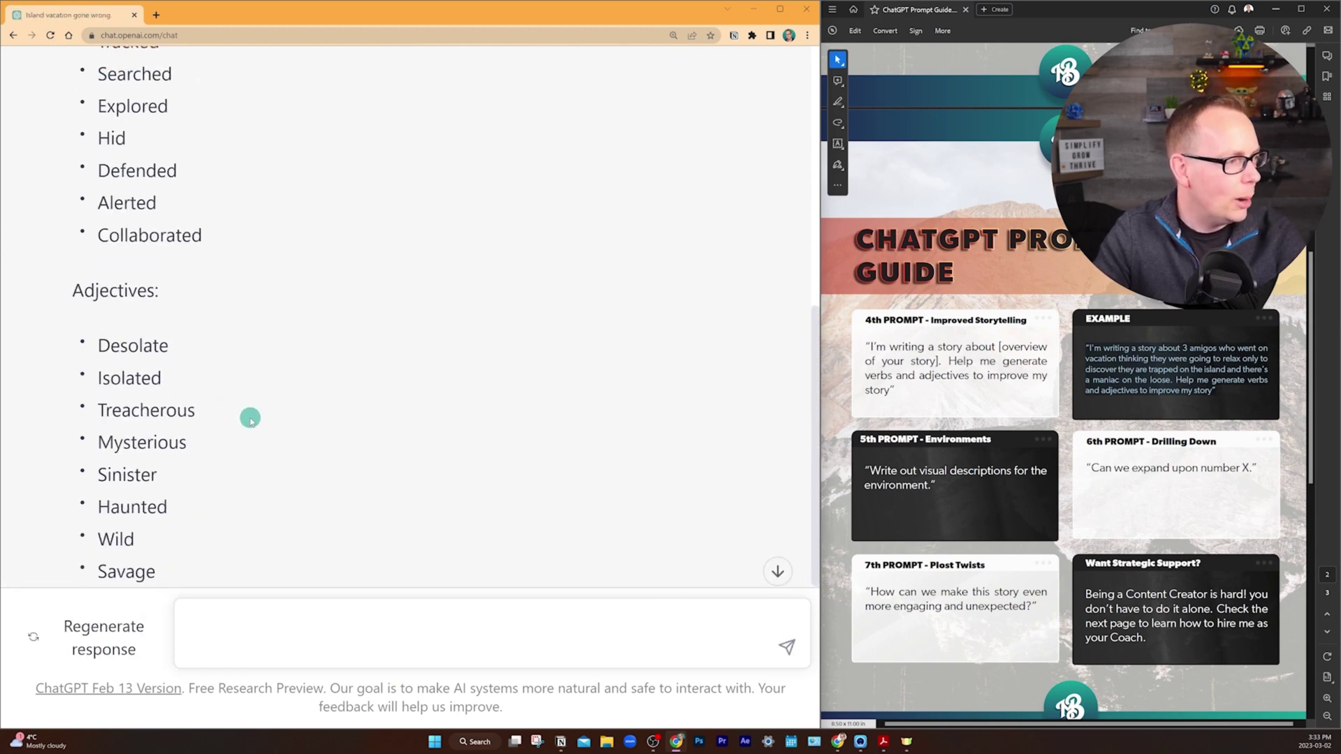
scroll(335, 468, down, 12)
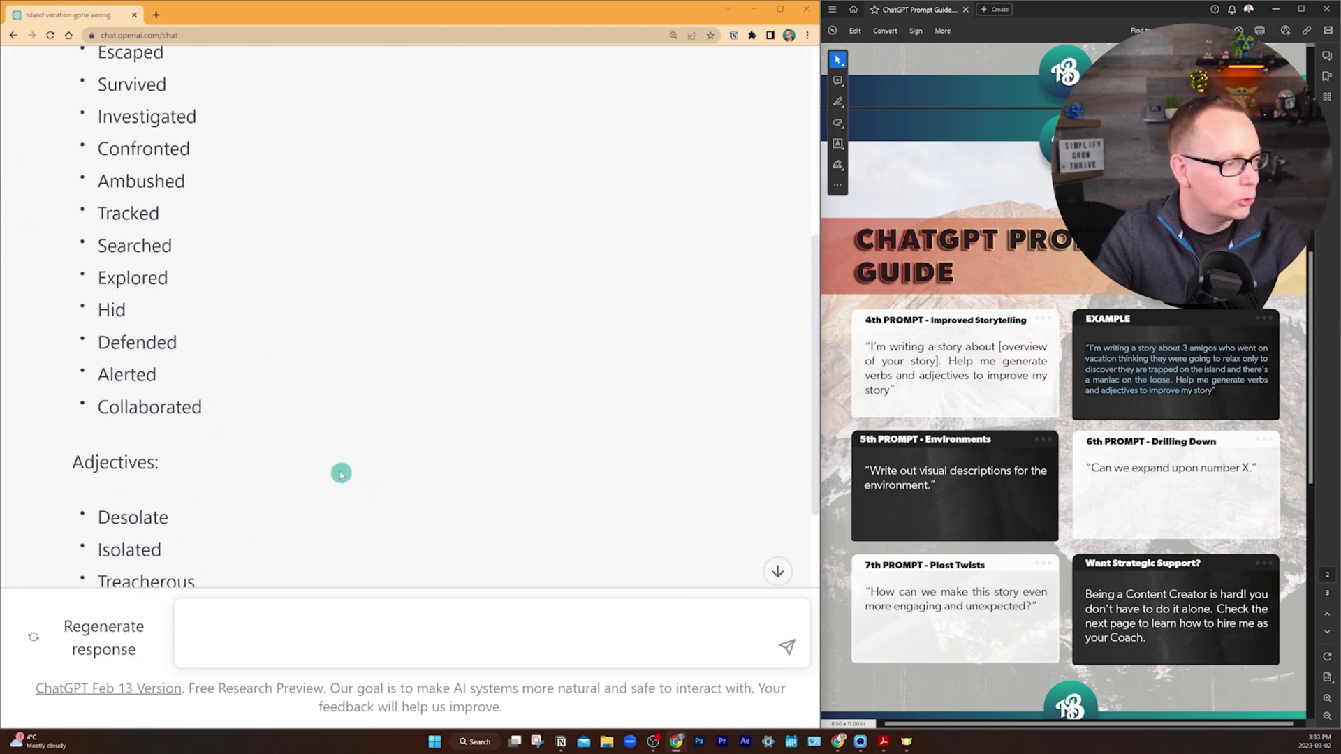
scroll(350, 398, up, 12)
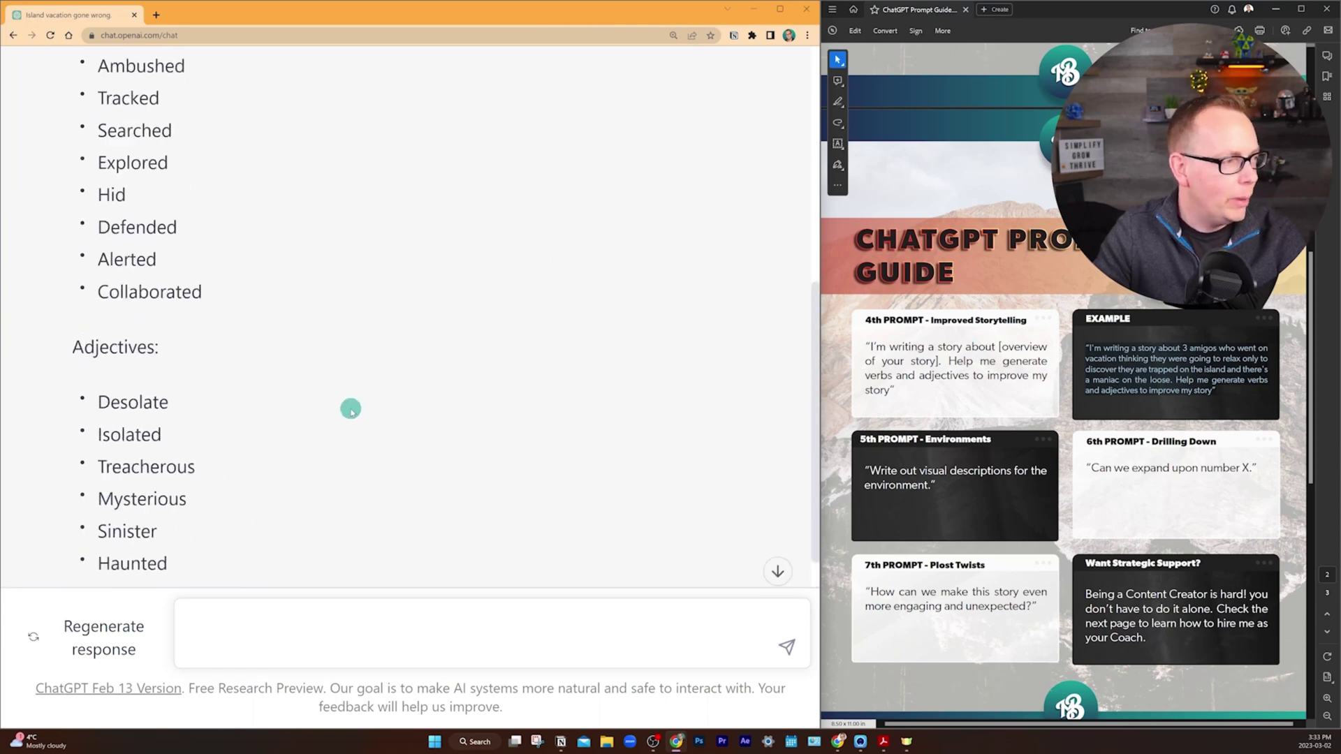
scroll(343, 300, up, 1)
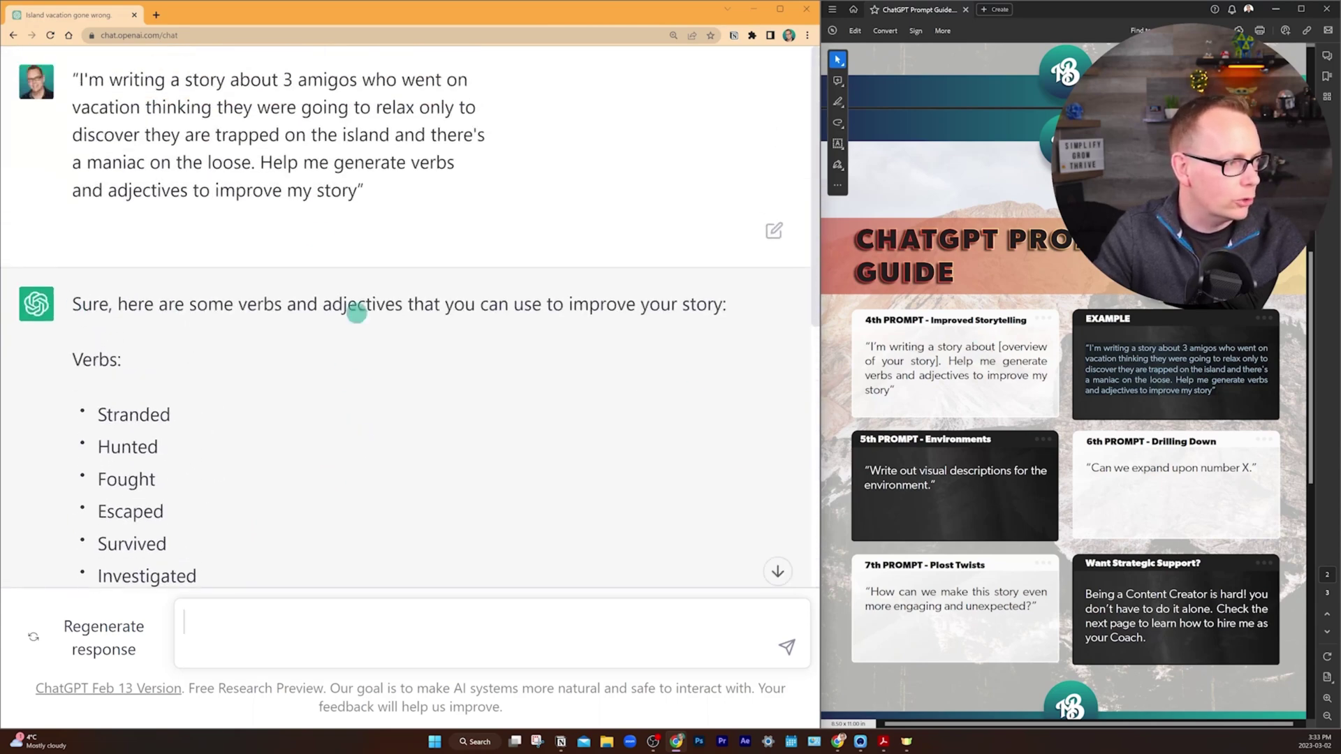
scroll(529, 542, down, 12)
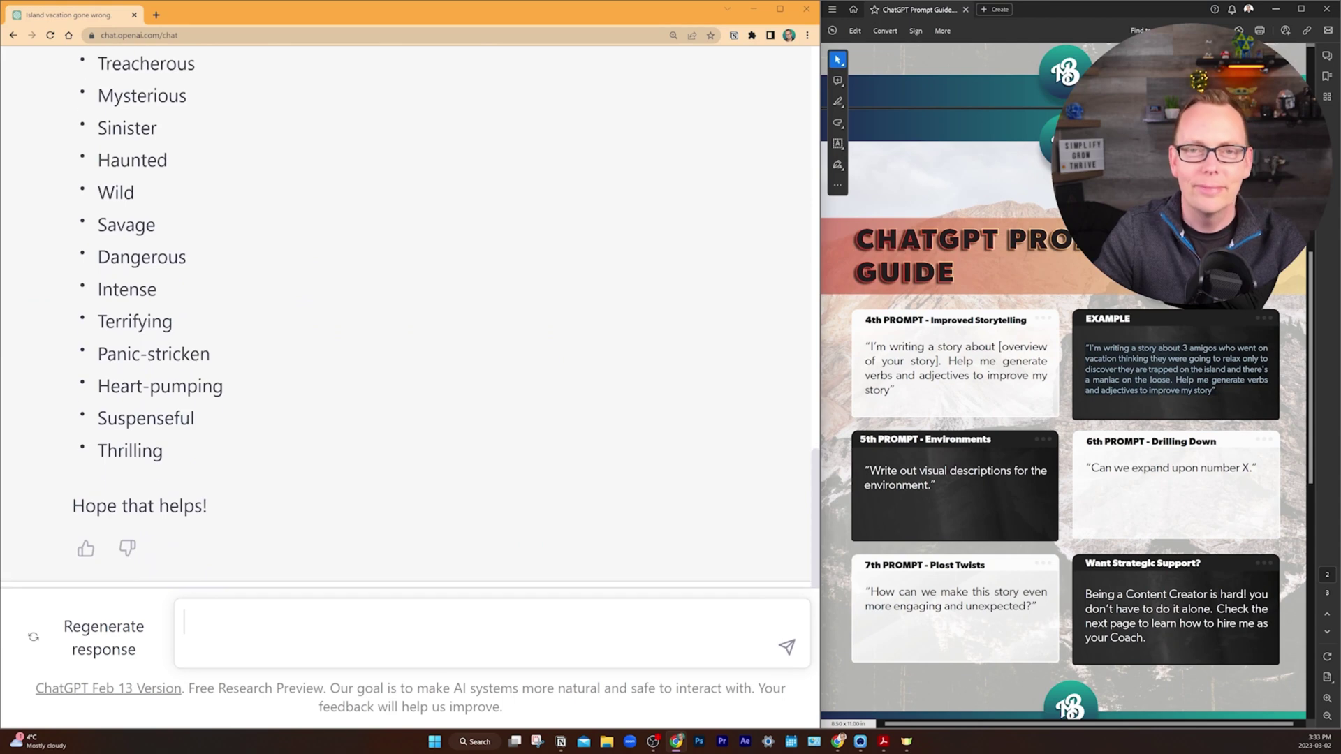
click(859, 475)
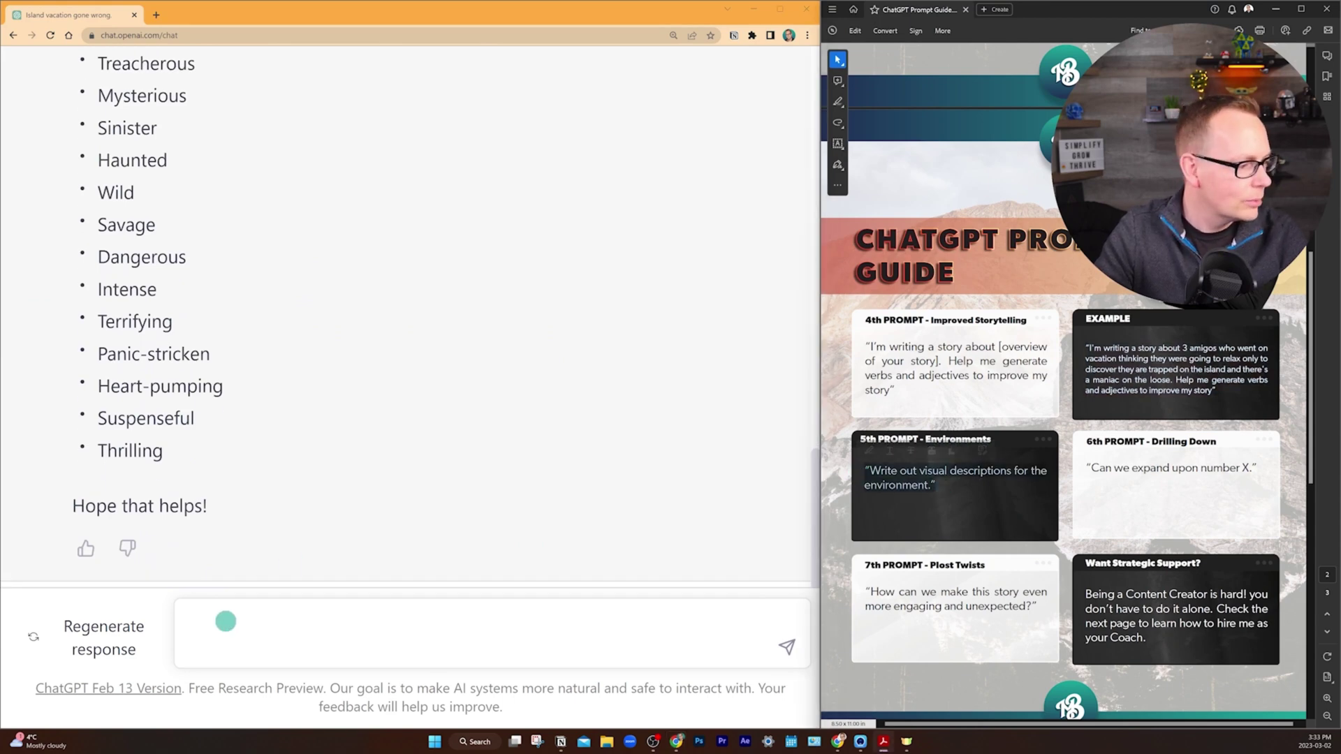
Send the environment-description prompt, then resubmit the corrected request to expand the cave description
text("Write out visual descriptions for the environment.")
key(Return)
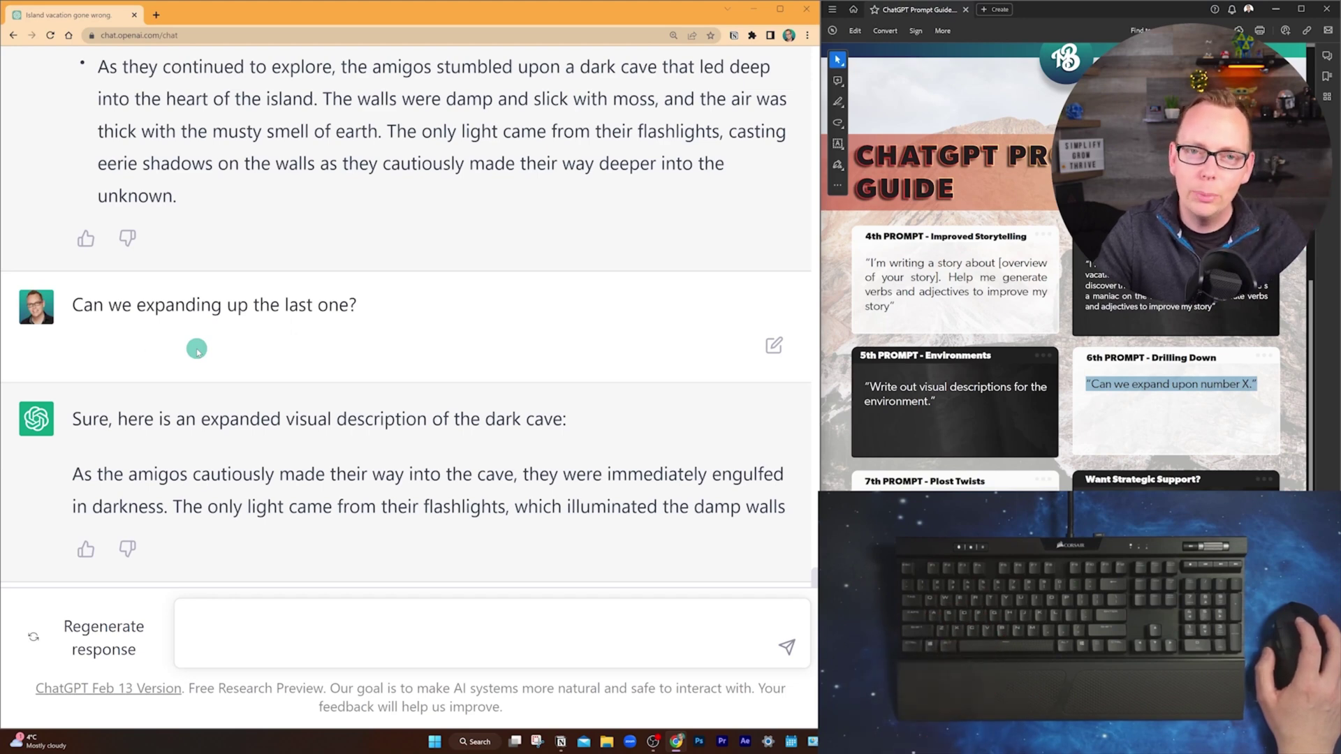
click(773, 347)
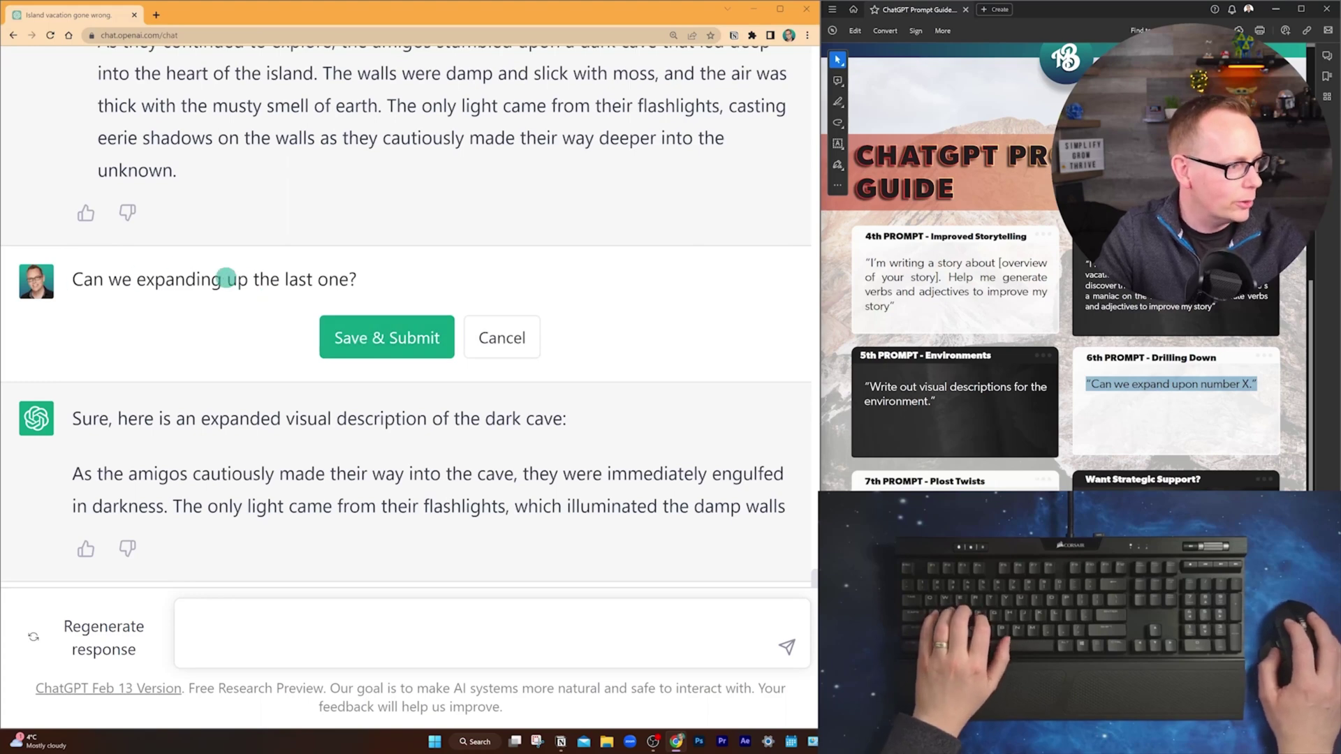
key(BackSpace)
key(BackSpace)
key(BackSpace)
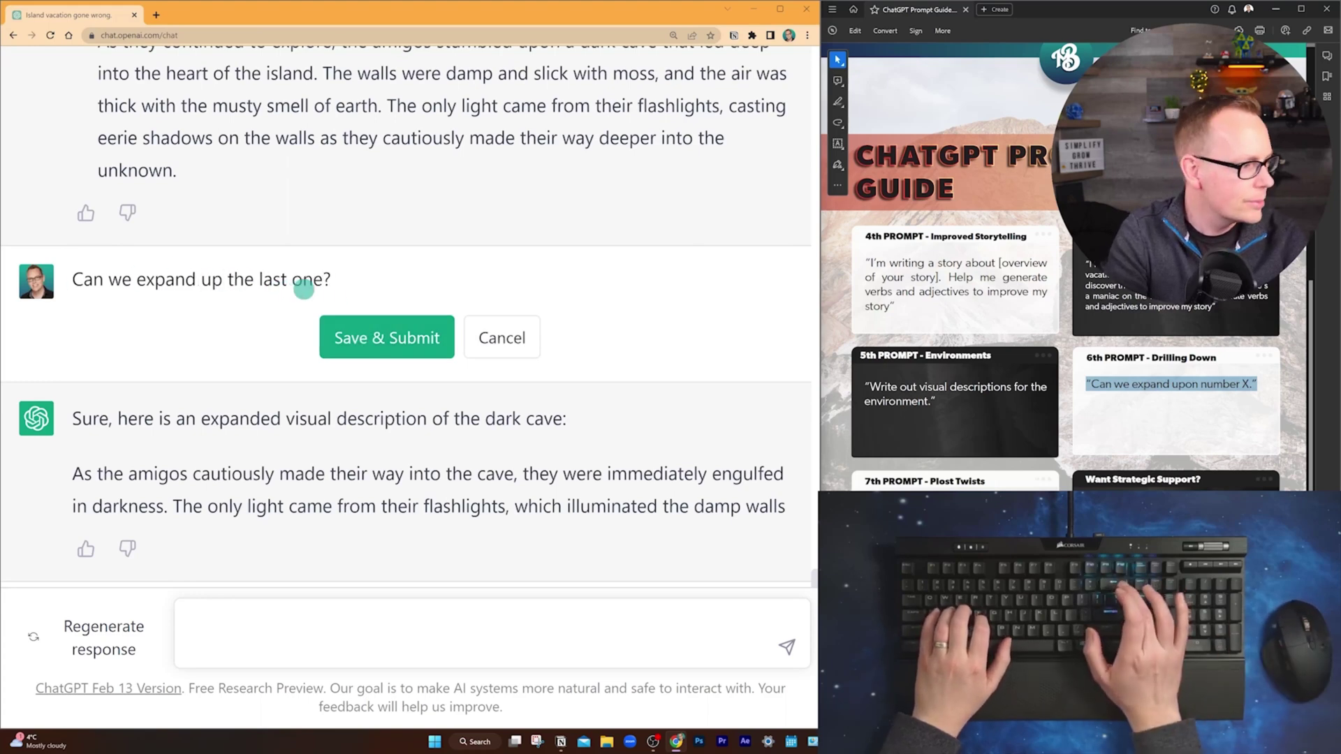
click(399, 346)
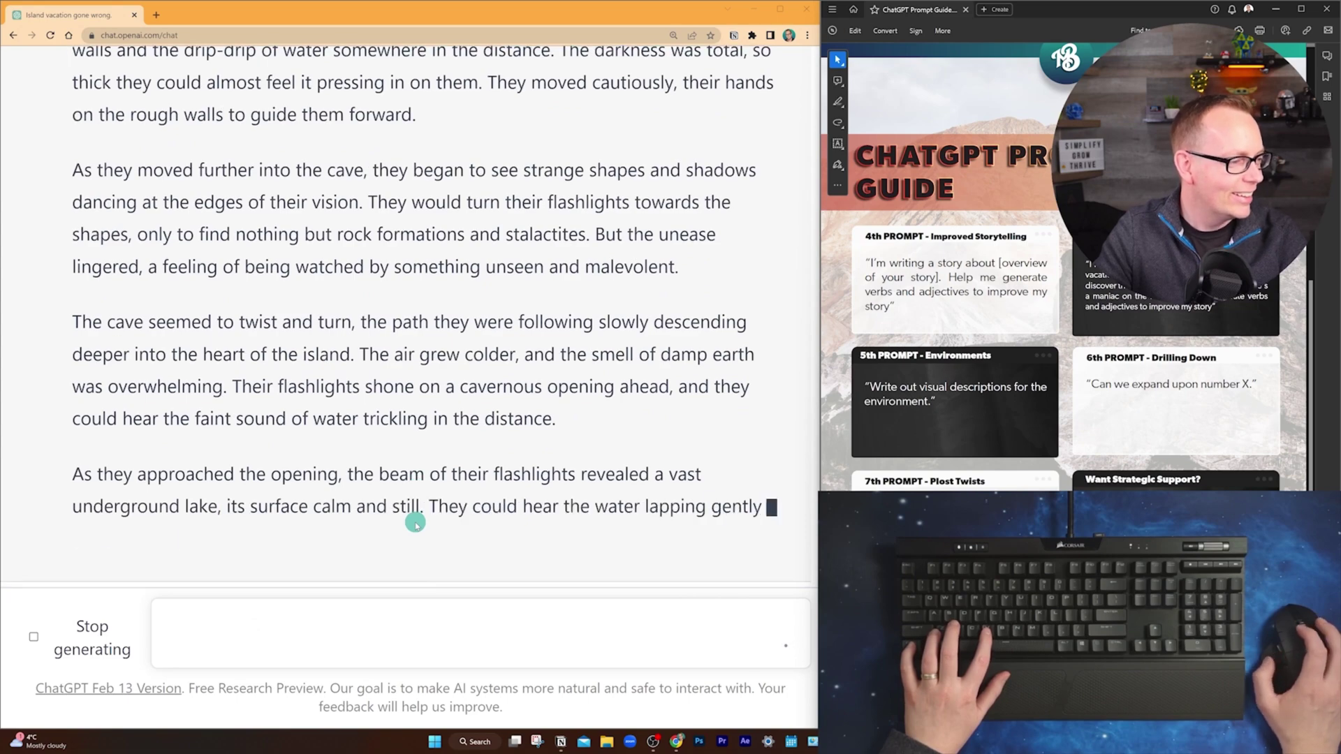
Give the expanded cave description a thumbs-up with the comment 'Great!'
scroll(412, 517, up, 15)
scroll(412, 517, down, 15)
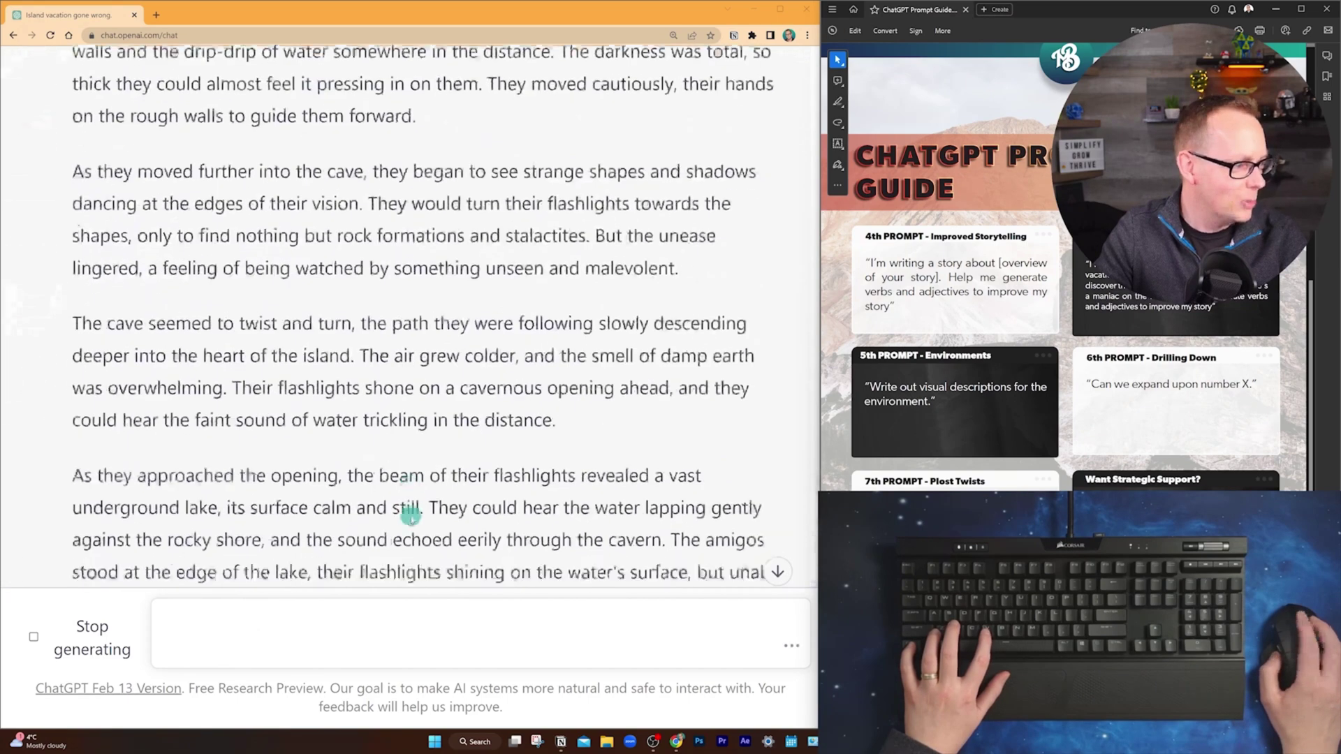
click(85, 549)
text(Great!)
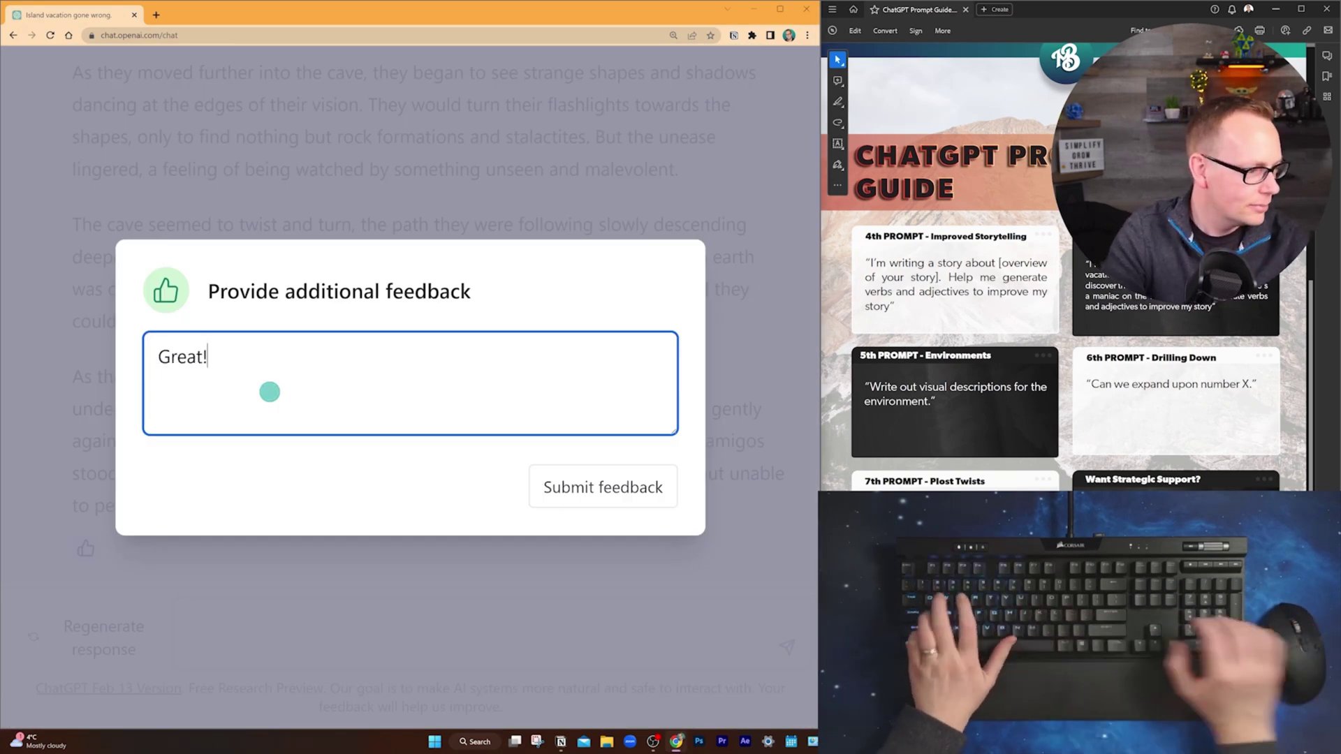
click(617, 487)
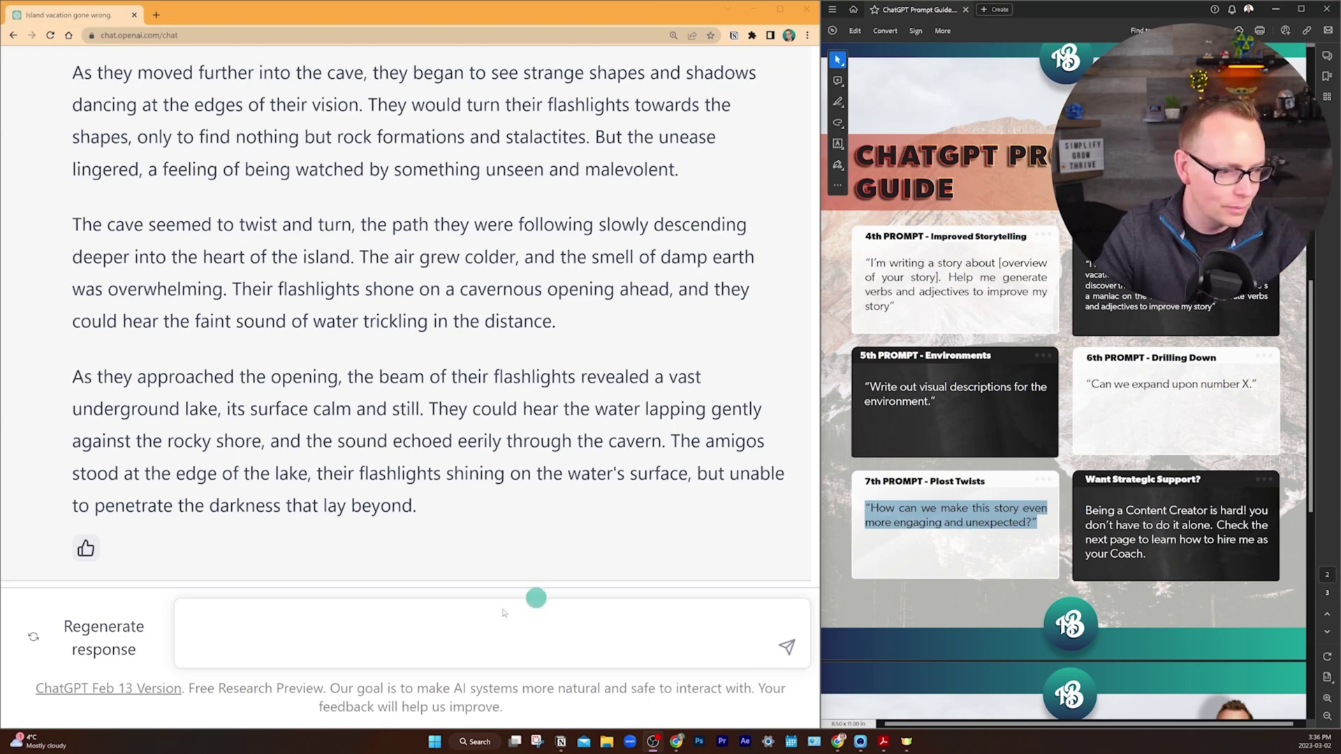
Send the guide's Plot Twists prompt for a more unexpected story, then reopen the story prompt for editing
text("How can we make this story even more engaging and unexpected?")
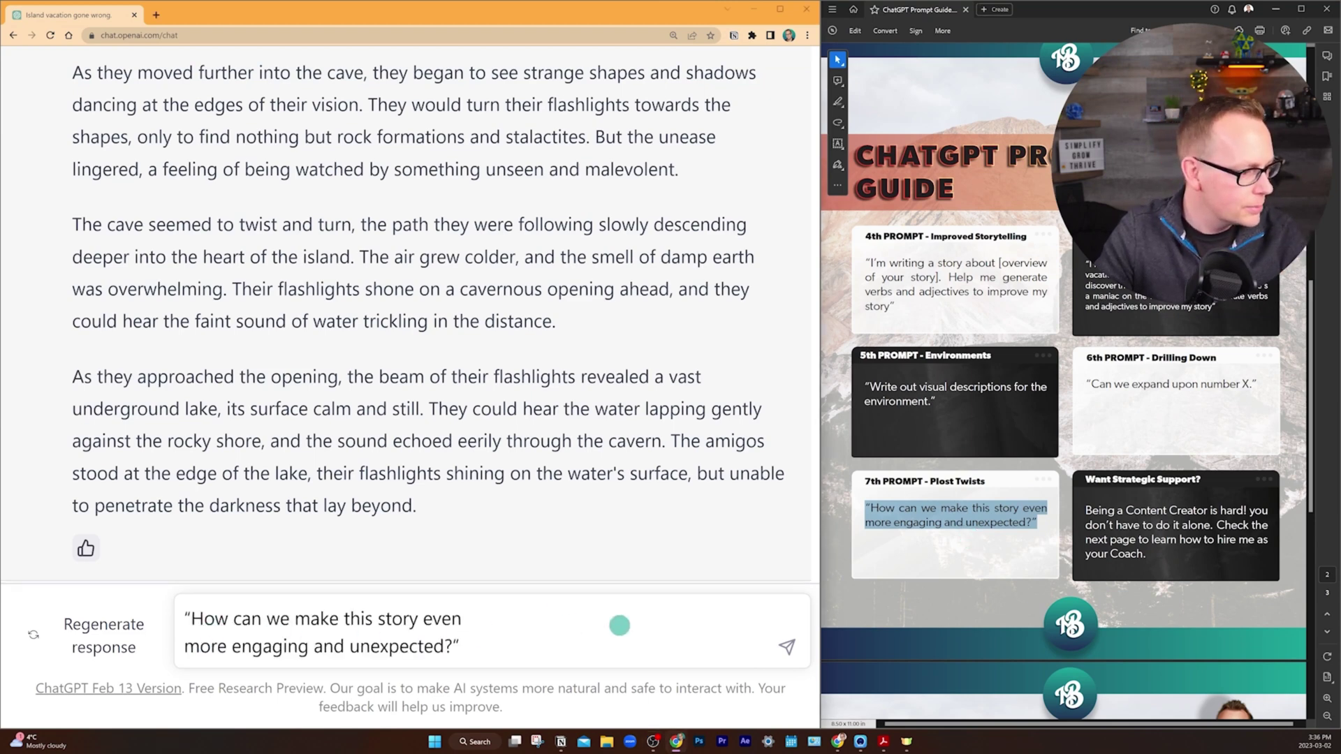
click(787, 647)
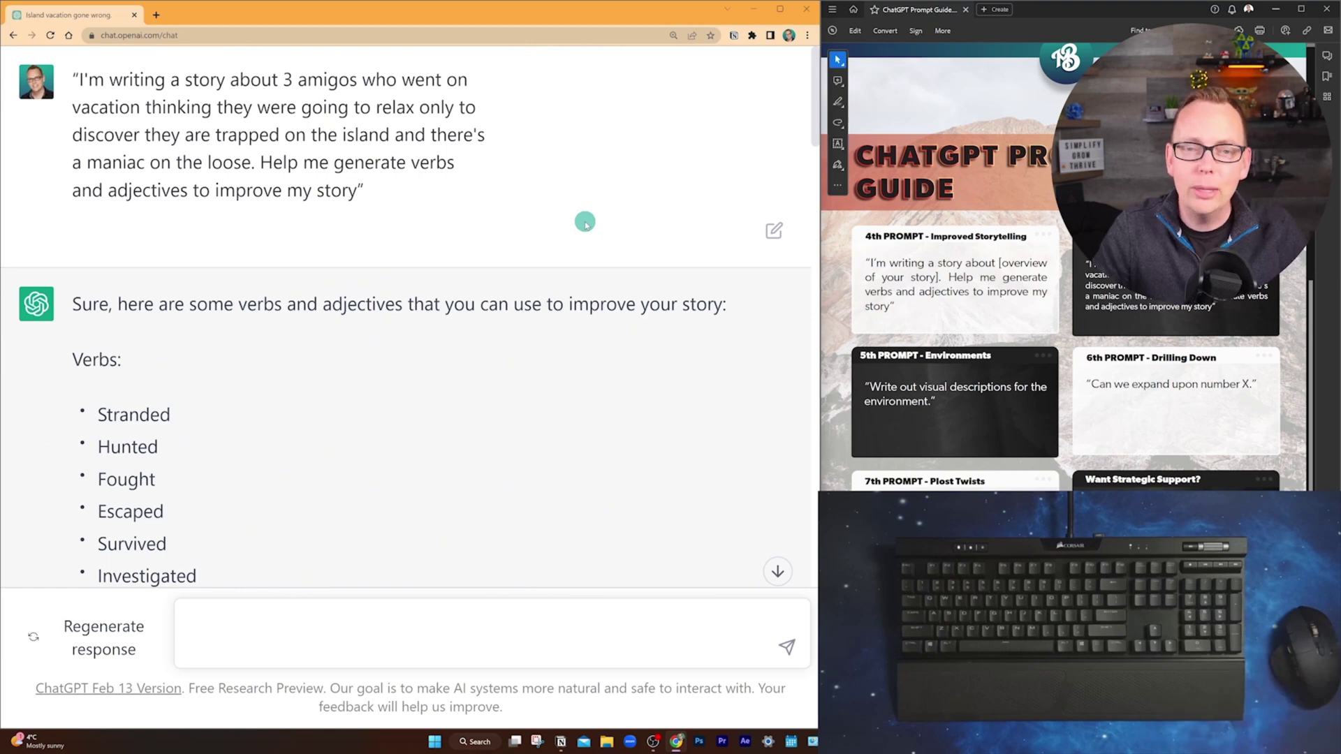
click(773, 231)
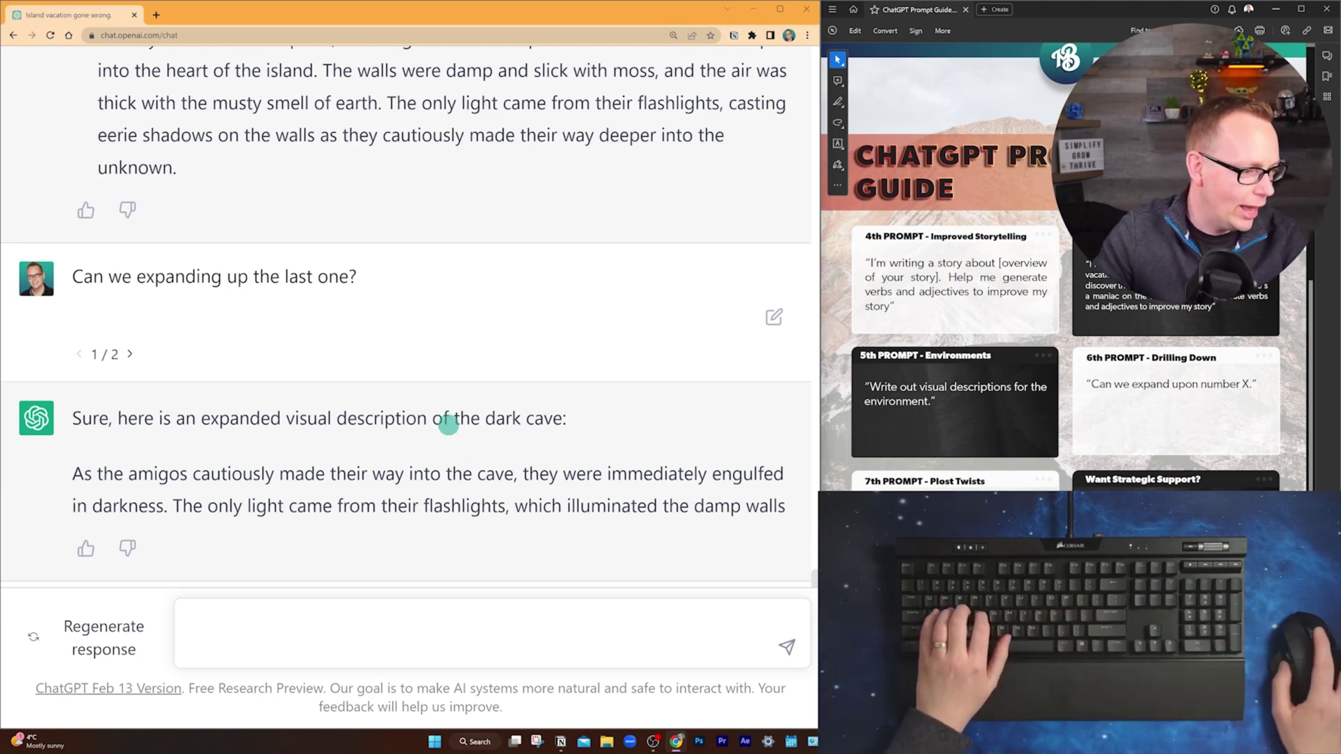
Ask 'Why did you say that?' about the cut-off reply, then start a 'You are an expert in' prompt
click(261, 632)
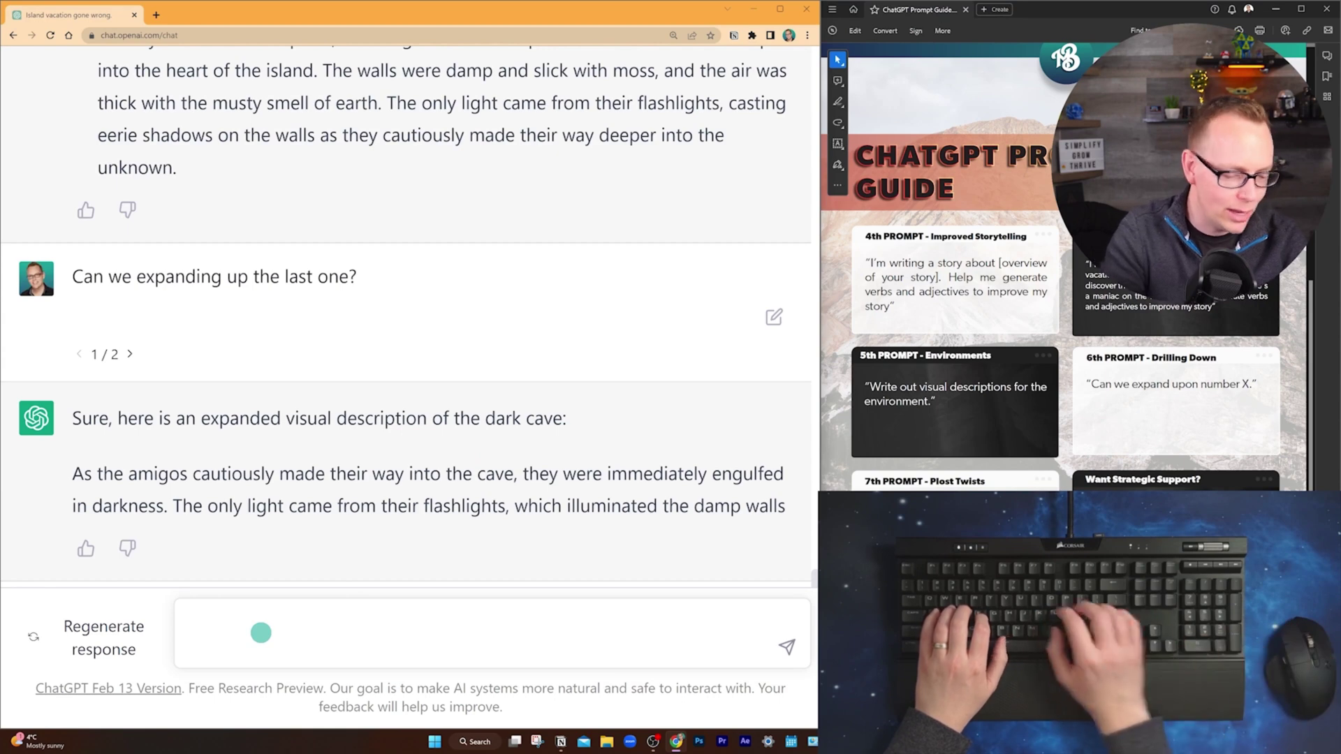
text(Why did you s)
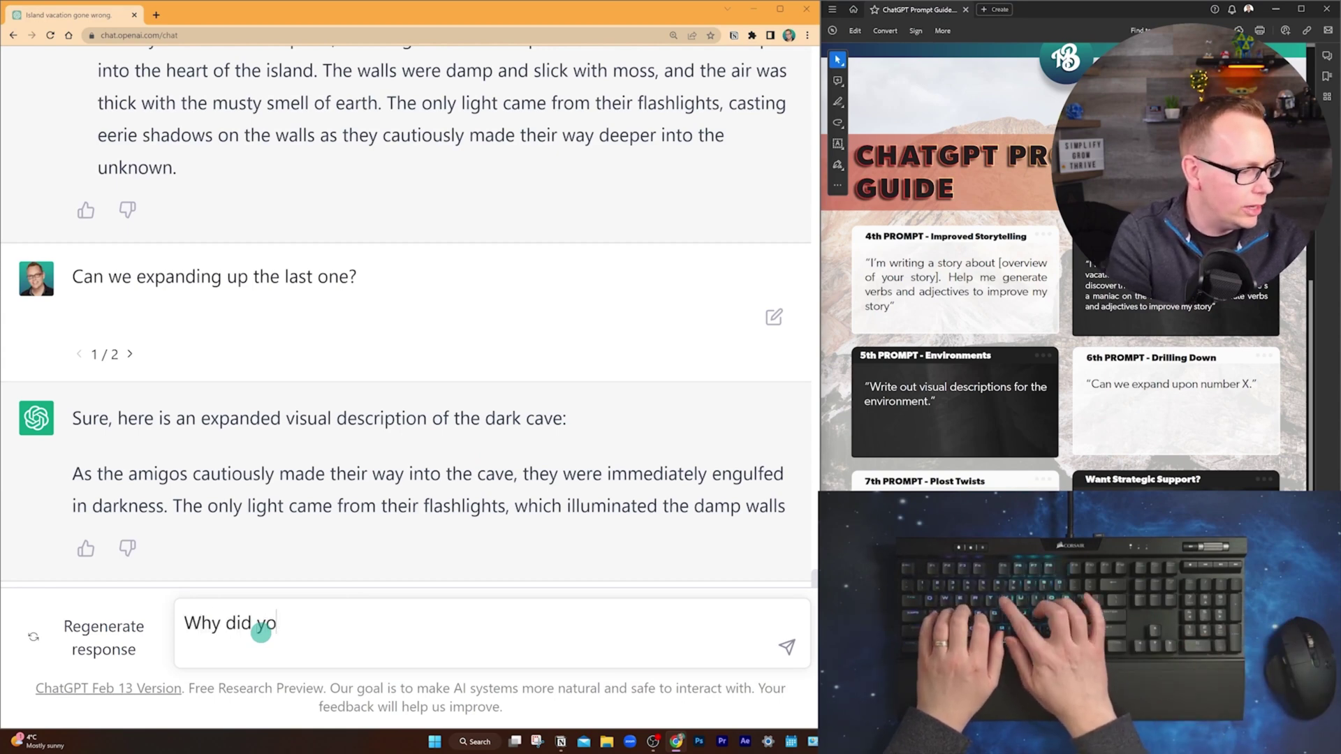
text(ay that?)
key(Return)
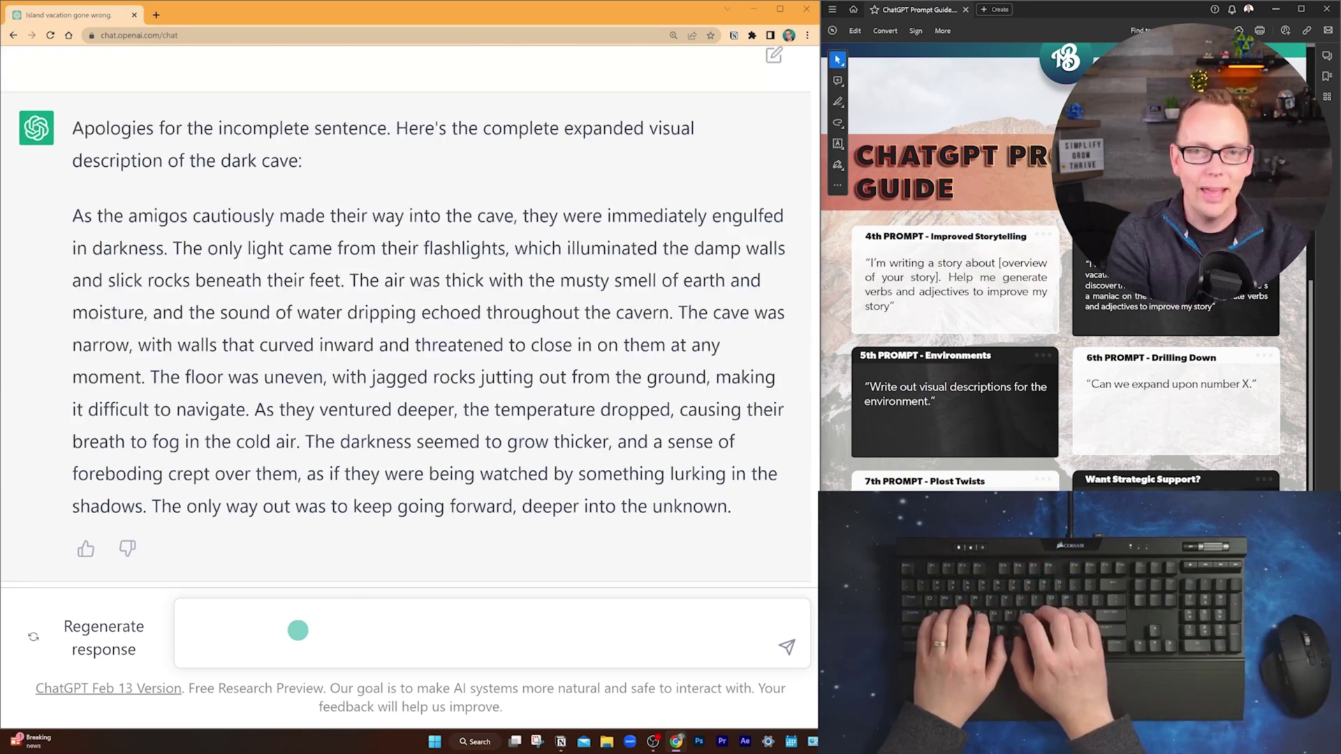
text(You)
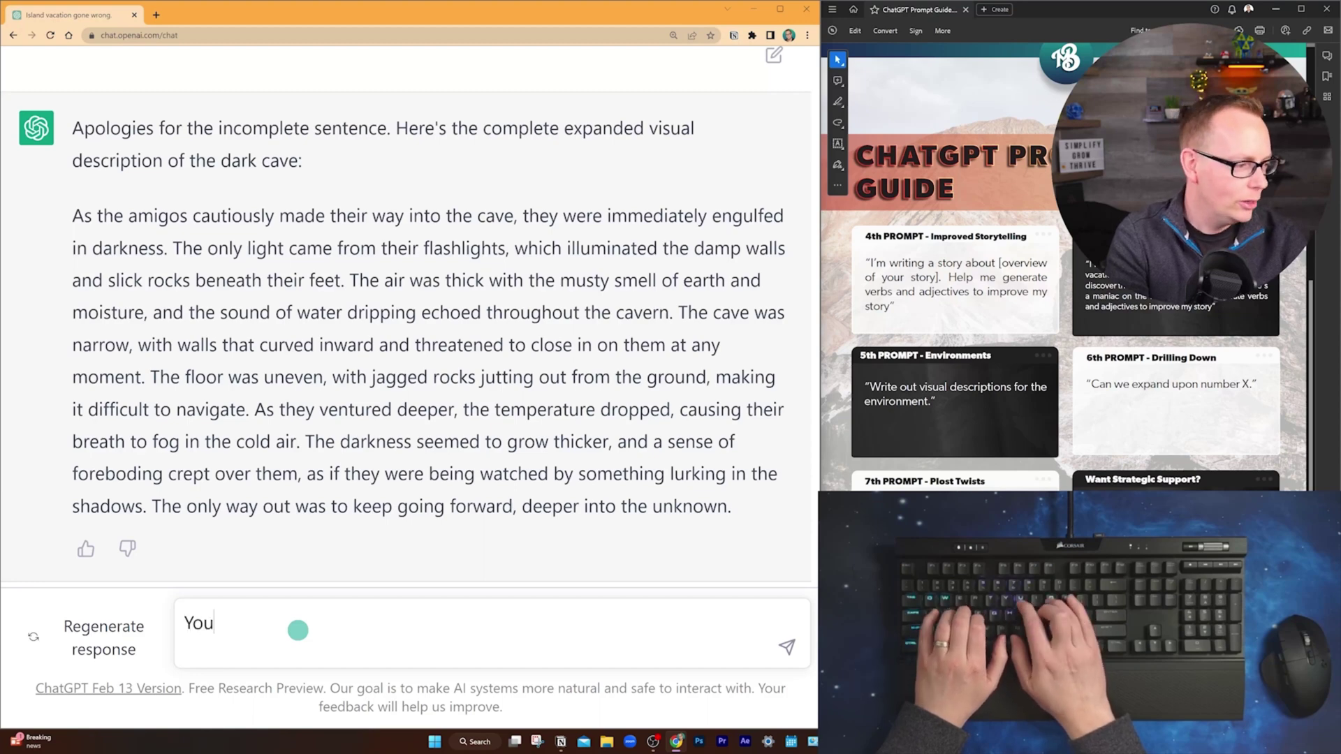
text( are an expert in)
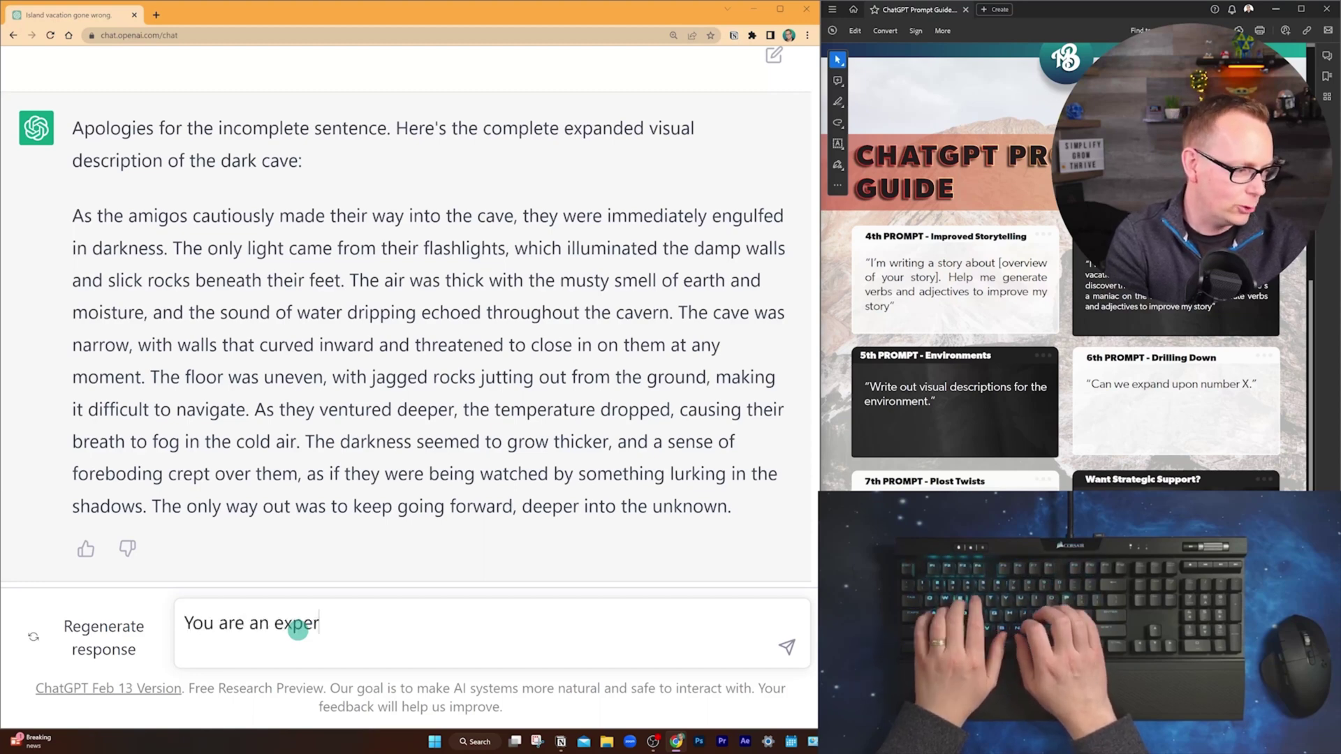